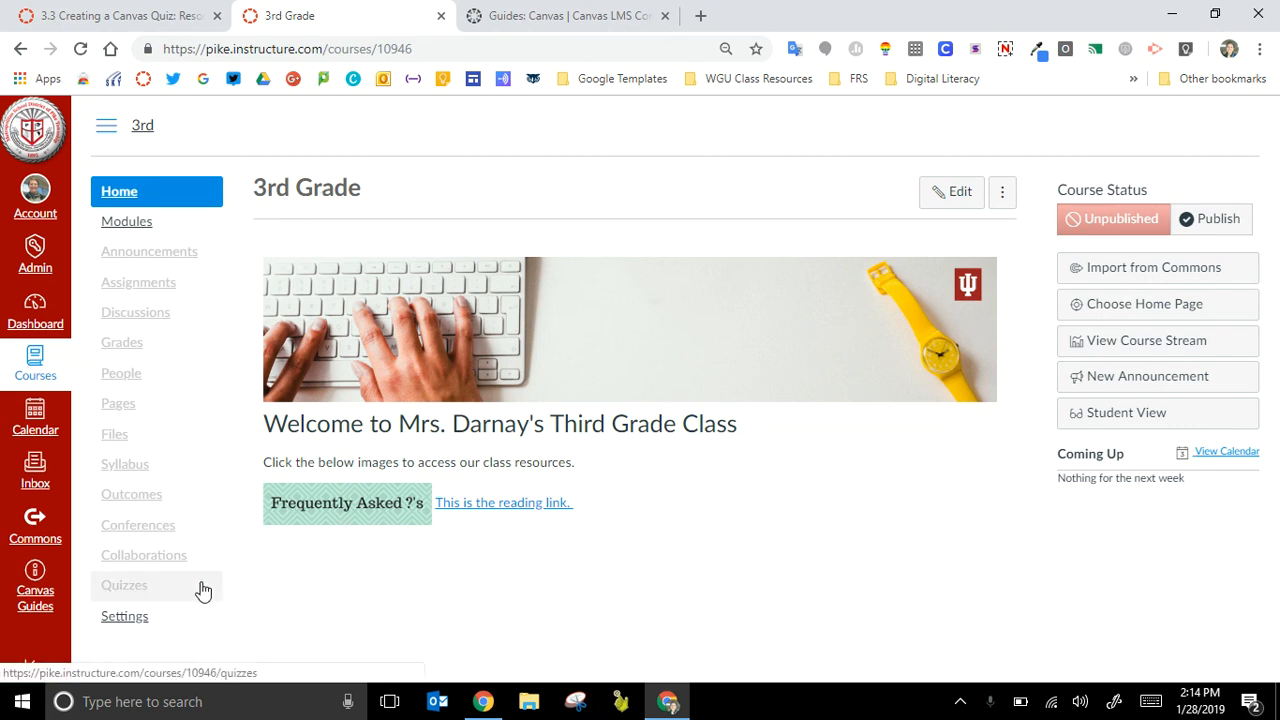
# Step: Turn on the Quizzes.Next feature option in the 3rd Grade course settings
pyautogui.click(133, 620)
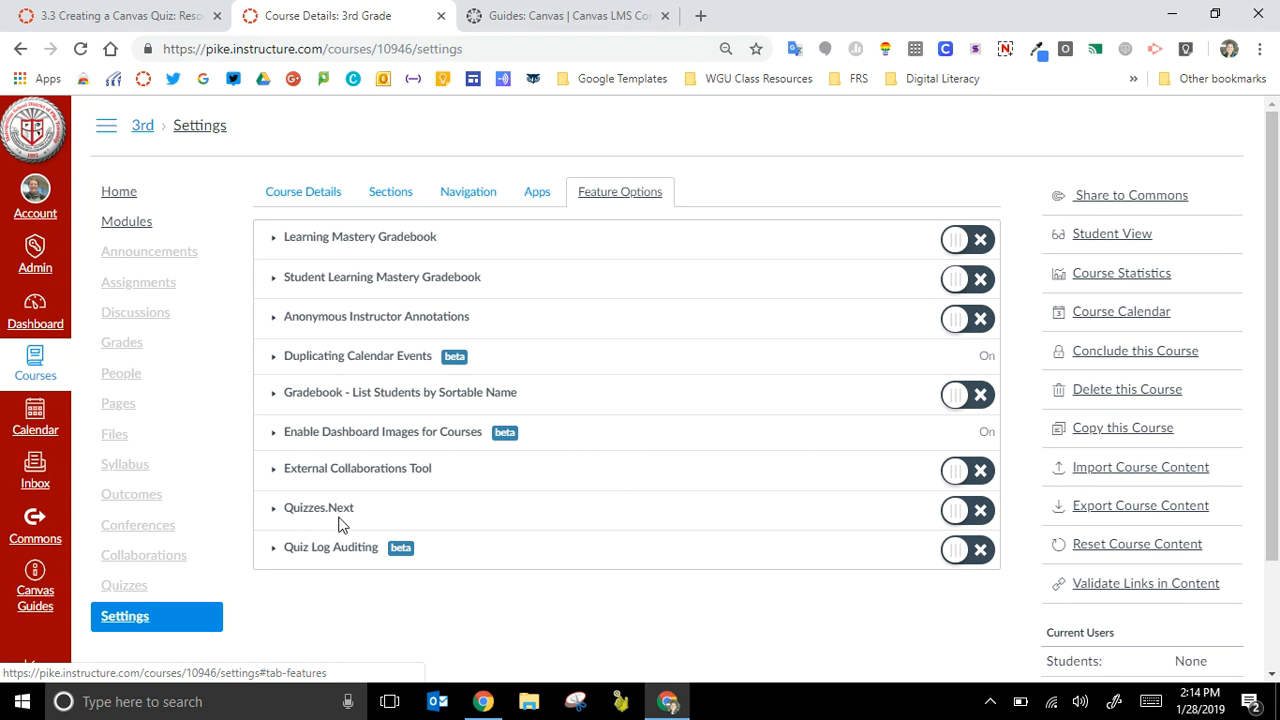
pyautogui.click(957, 515)
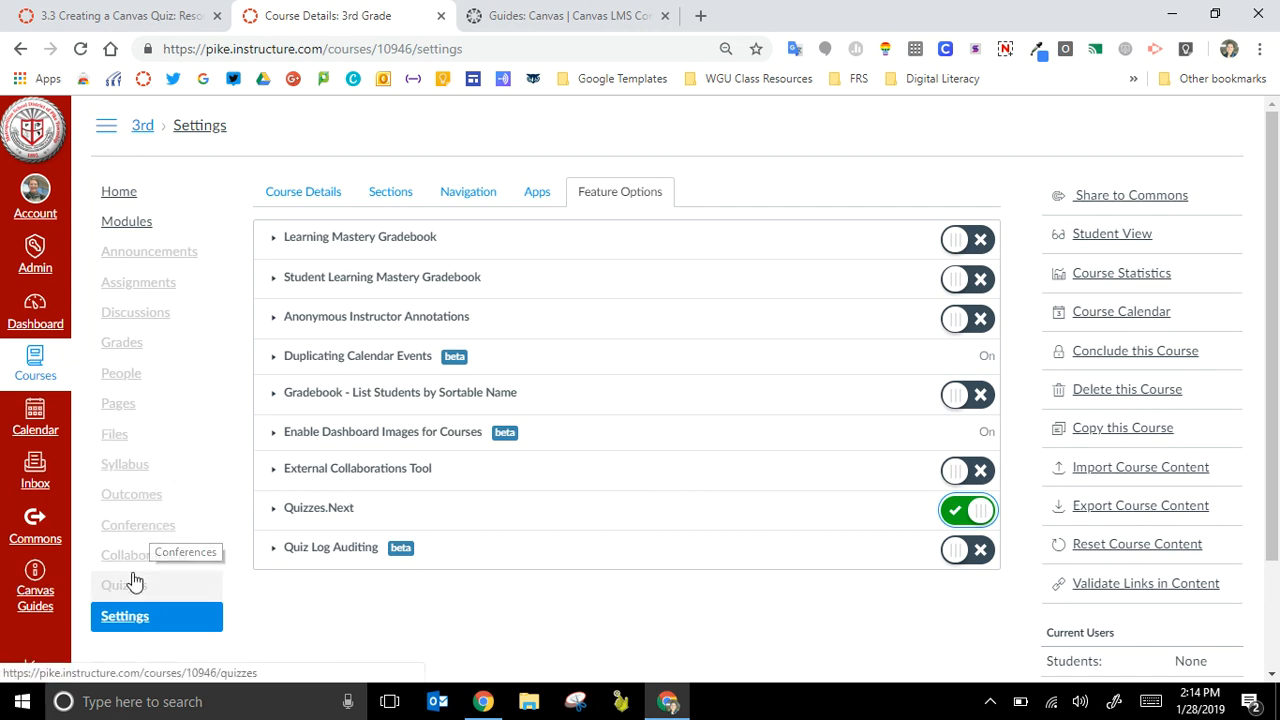
# Step: Start a new quiz from the course's assignments, name it "Sample Quiz" and set its points to 100
pyautogui.click(140, 290)
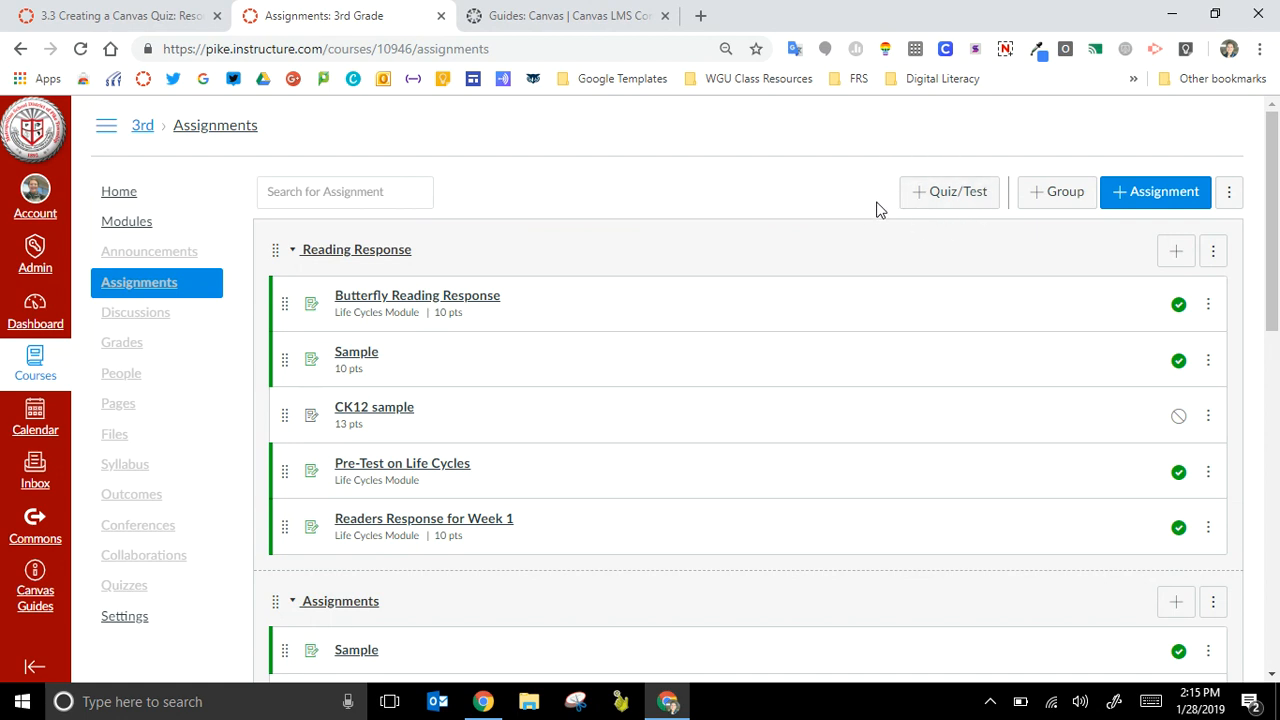
pyautogui.click(966, 191)
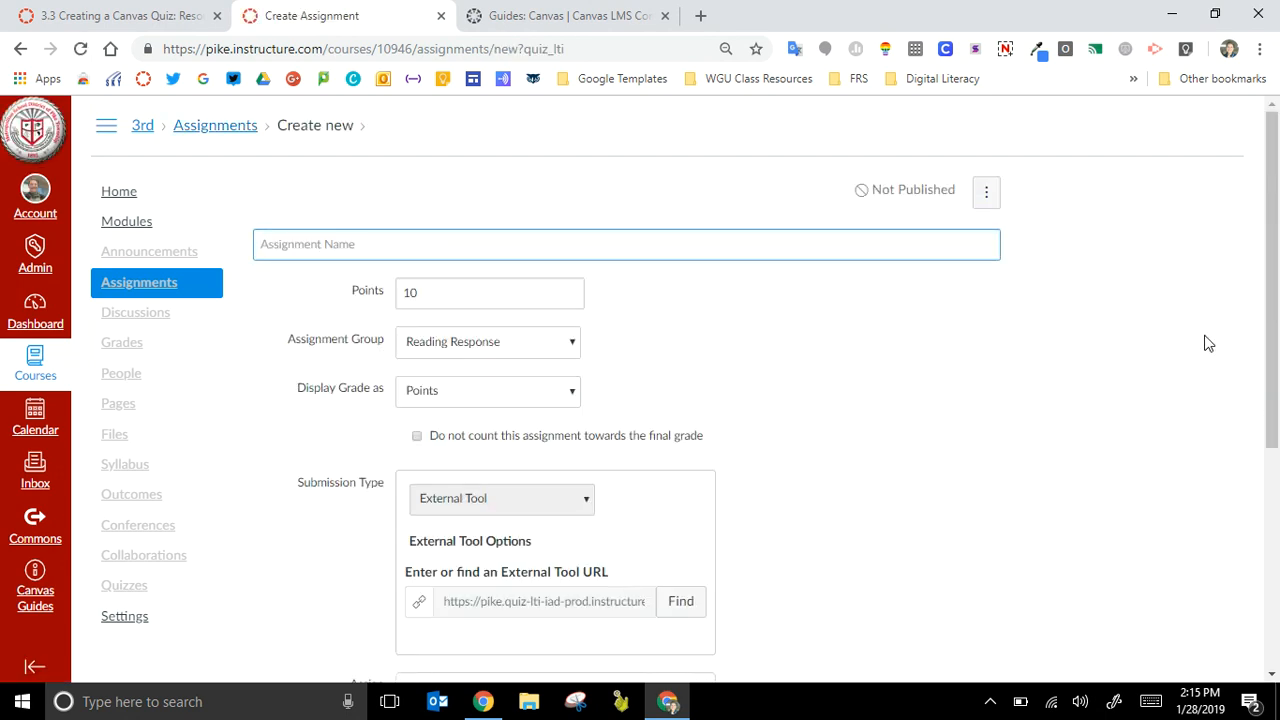
pyautogui.moveTo(1274, 324)
pyautogui.mouseDown()
pyautogui.moveTo(1276, 502)
pyautogui.moveTo(1276, 330)
pyautogui.mouseUp()
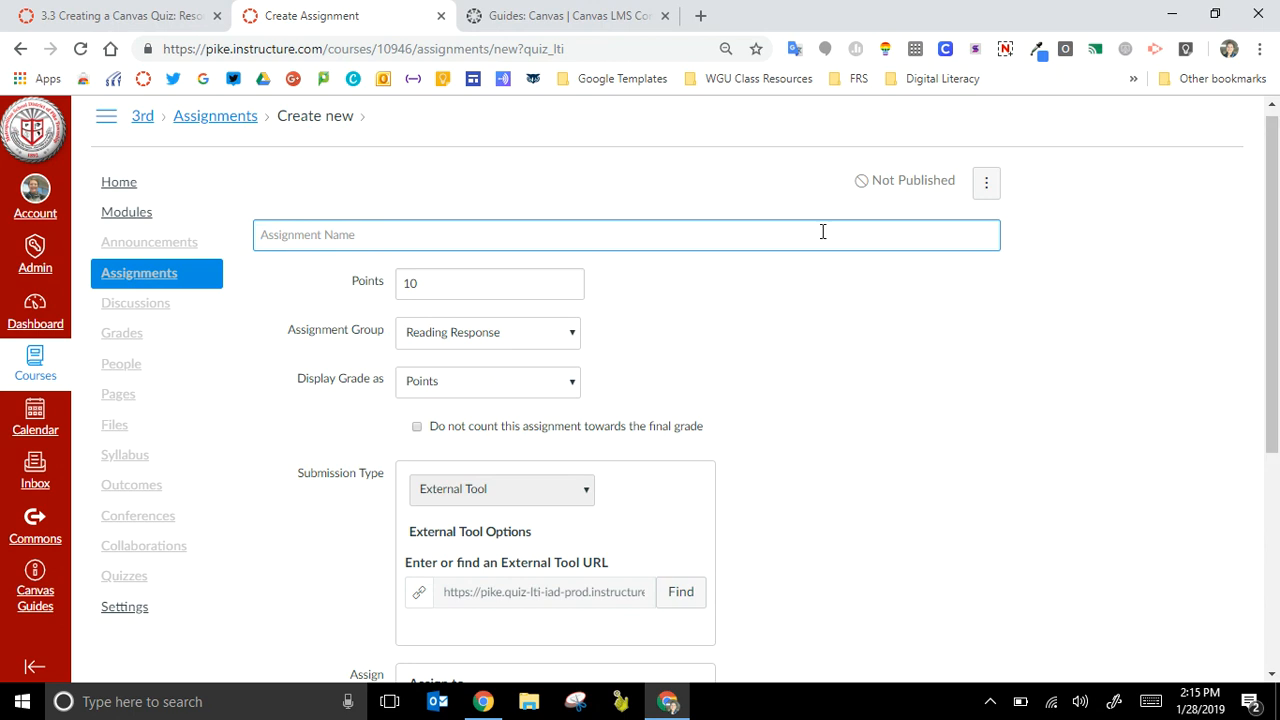
pyautogui.write('Sample Quiz')
pyautogui.click(481, 284)
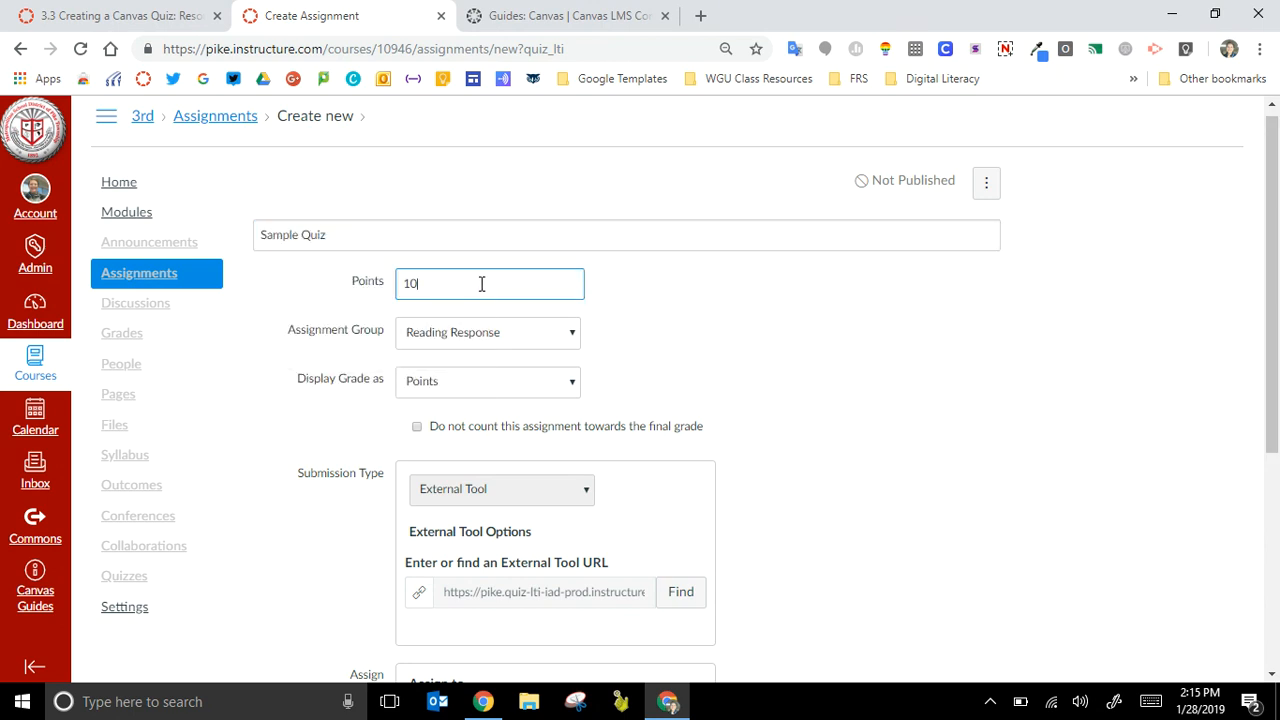
pyautogui.write('100')
# Step: Put the quiz in the Assignments group with its grade displayed as Points, and save it without publishing
pyautogui.click(481, 334)
pyautogui.click(483, 405)
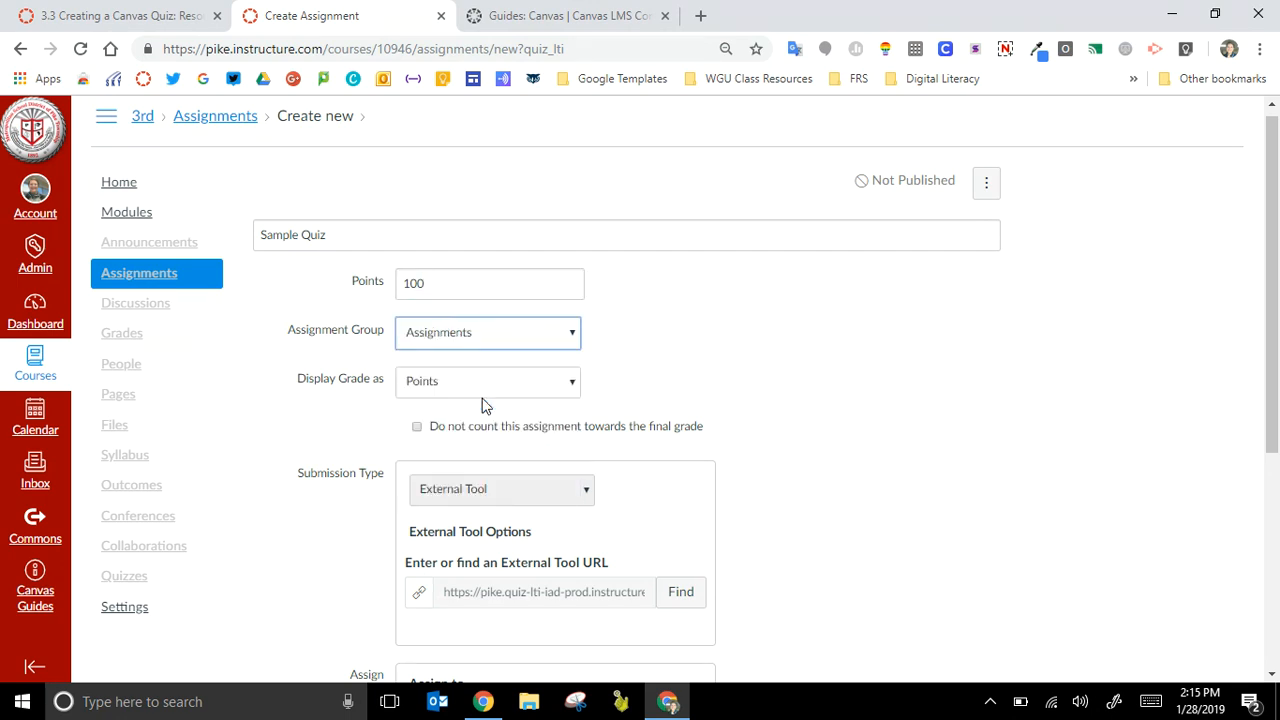
pyautogui.click(487, 390)
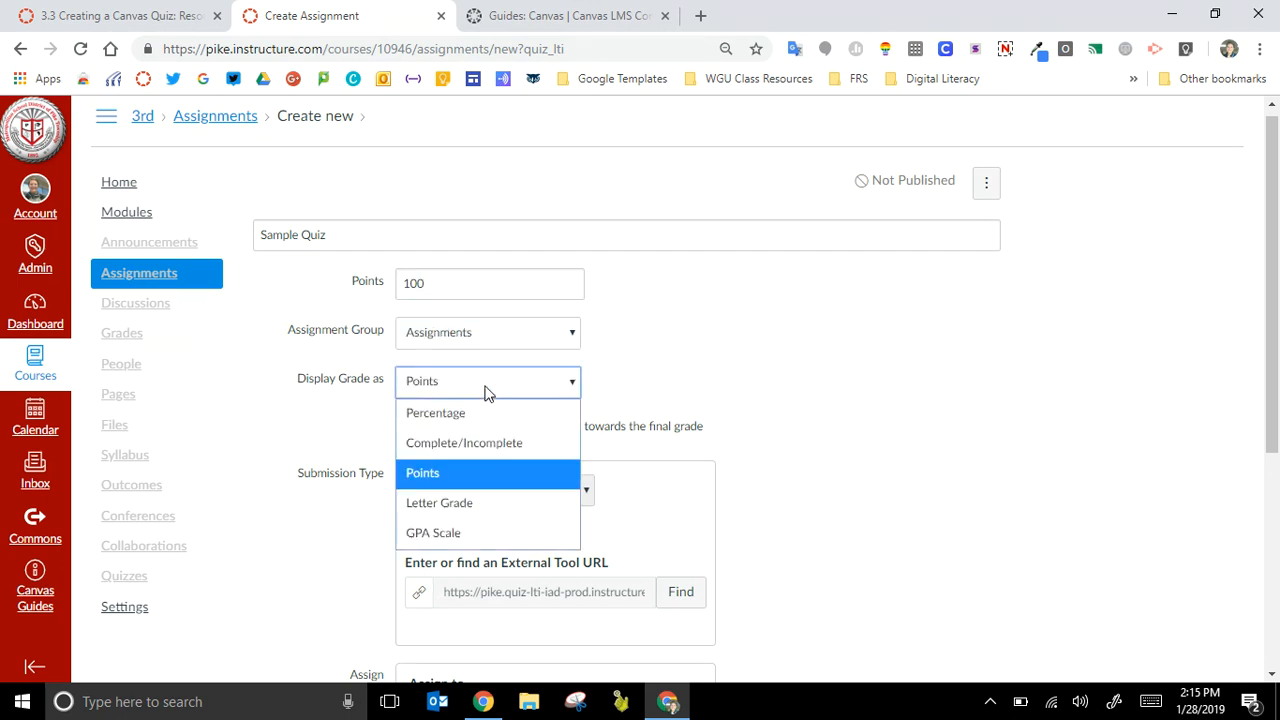
pyautogui.click(470, 473)
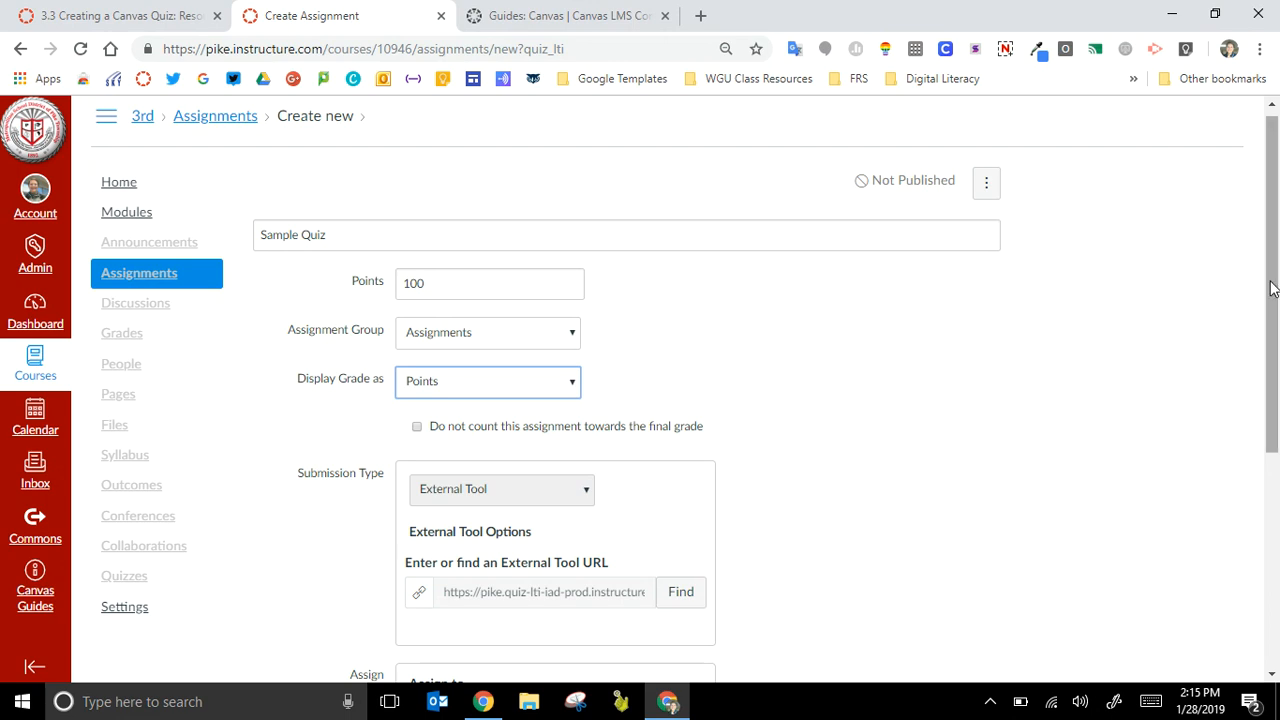
pyautogui.scroll(-3, 1272, 330)
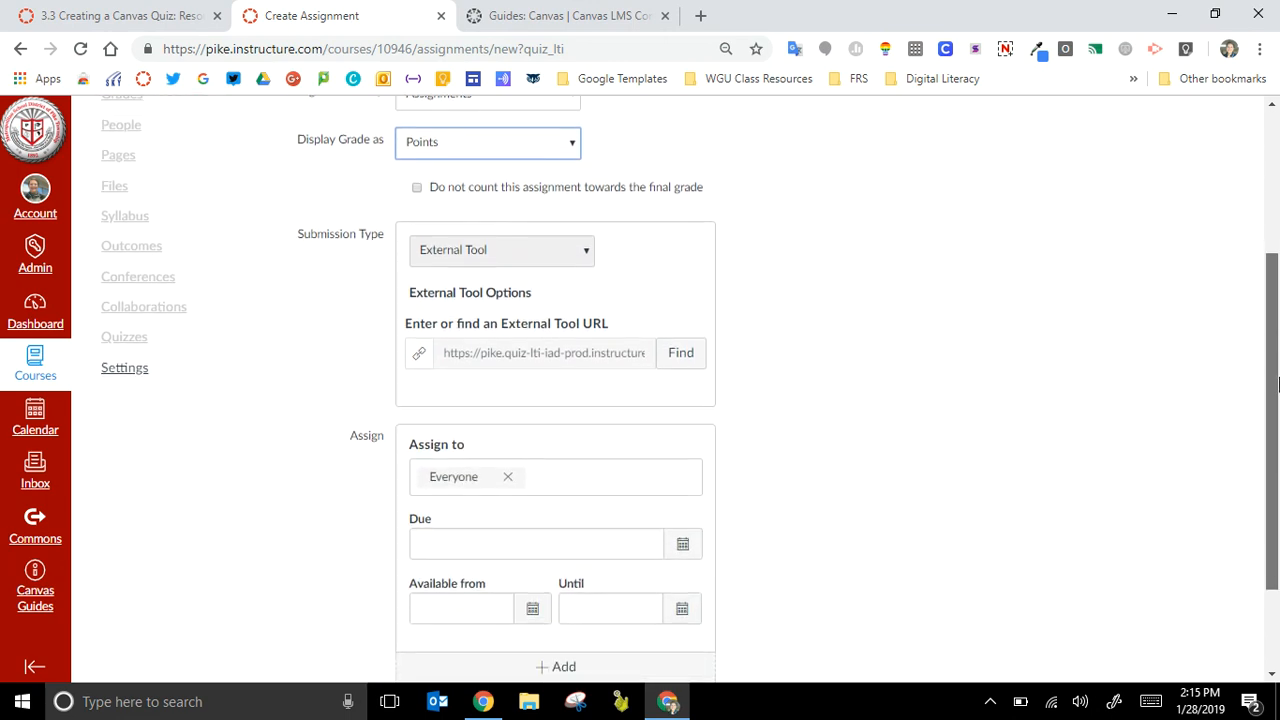
pyautogui.scroll(-2, 1276, 385)
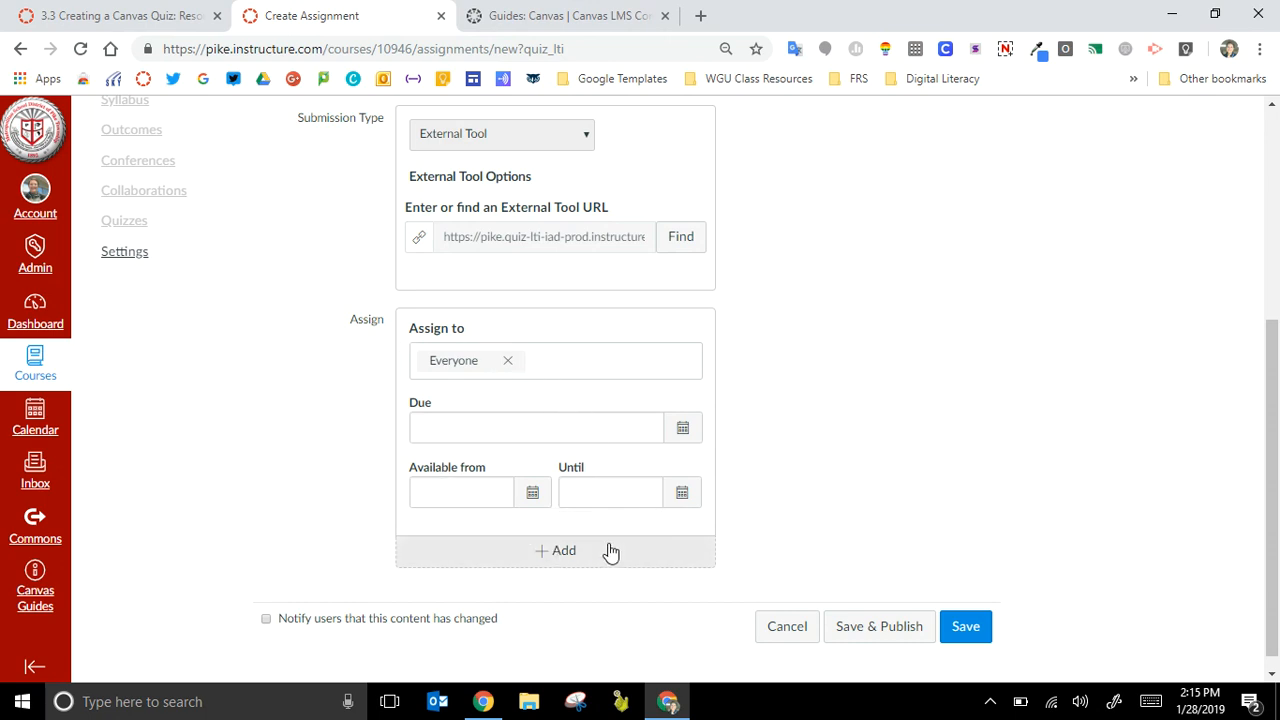
pyautogui.click(957, 641)
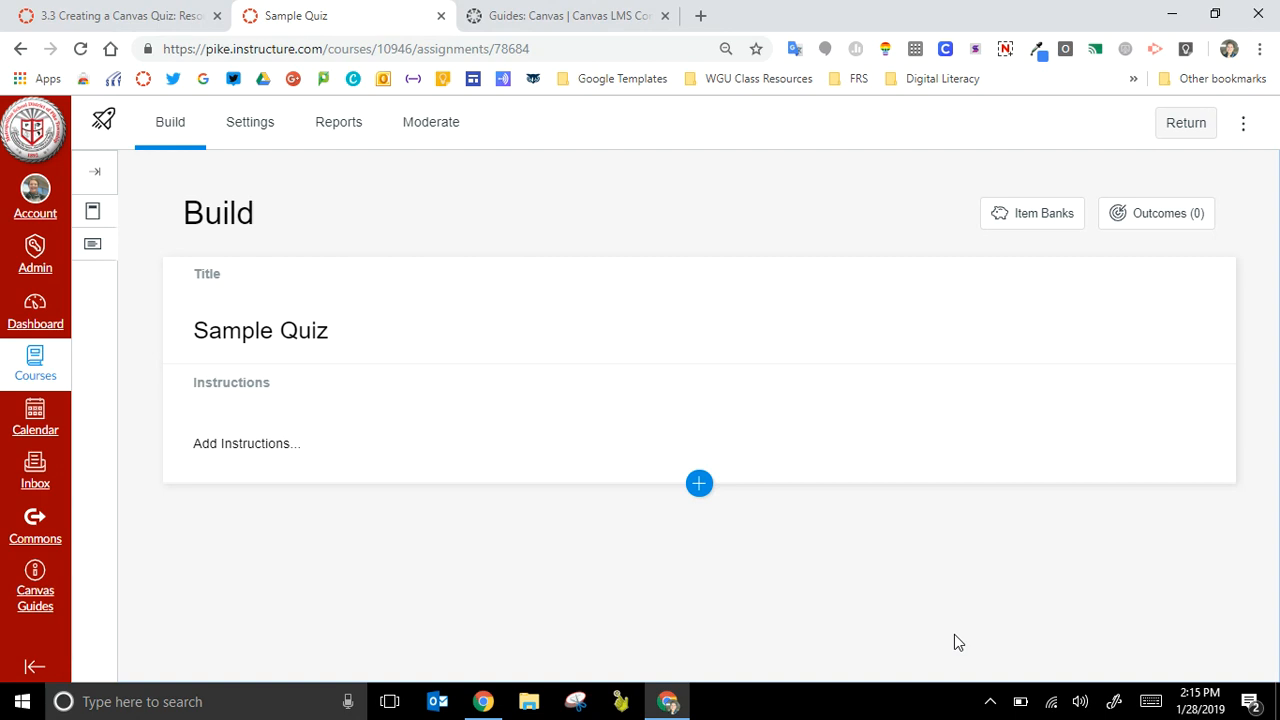
# Step: Extend the quiz title to "Sample Quiz - Week 1"
pyautogui.click(330, 334)
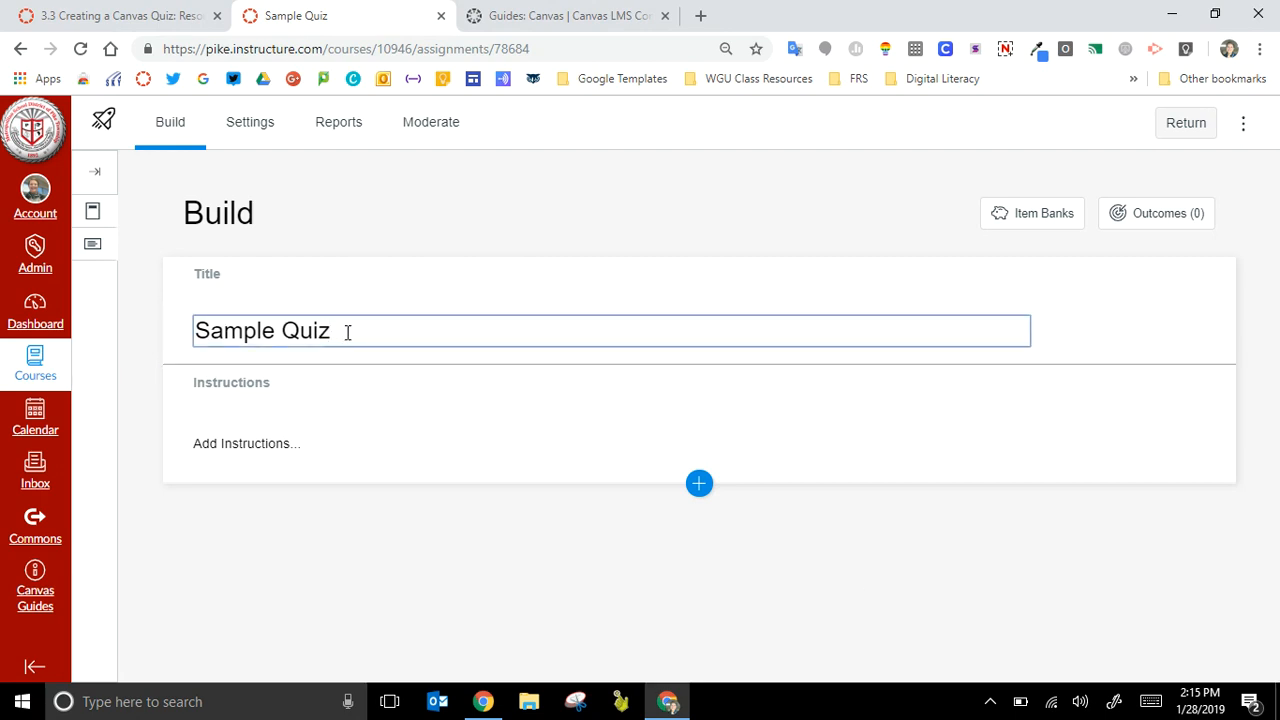
pyautogui.write('- Week 1')
pyautogui.click(320, 392)
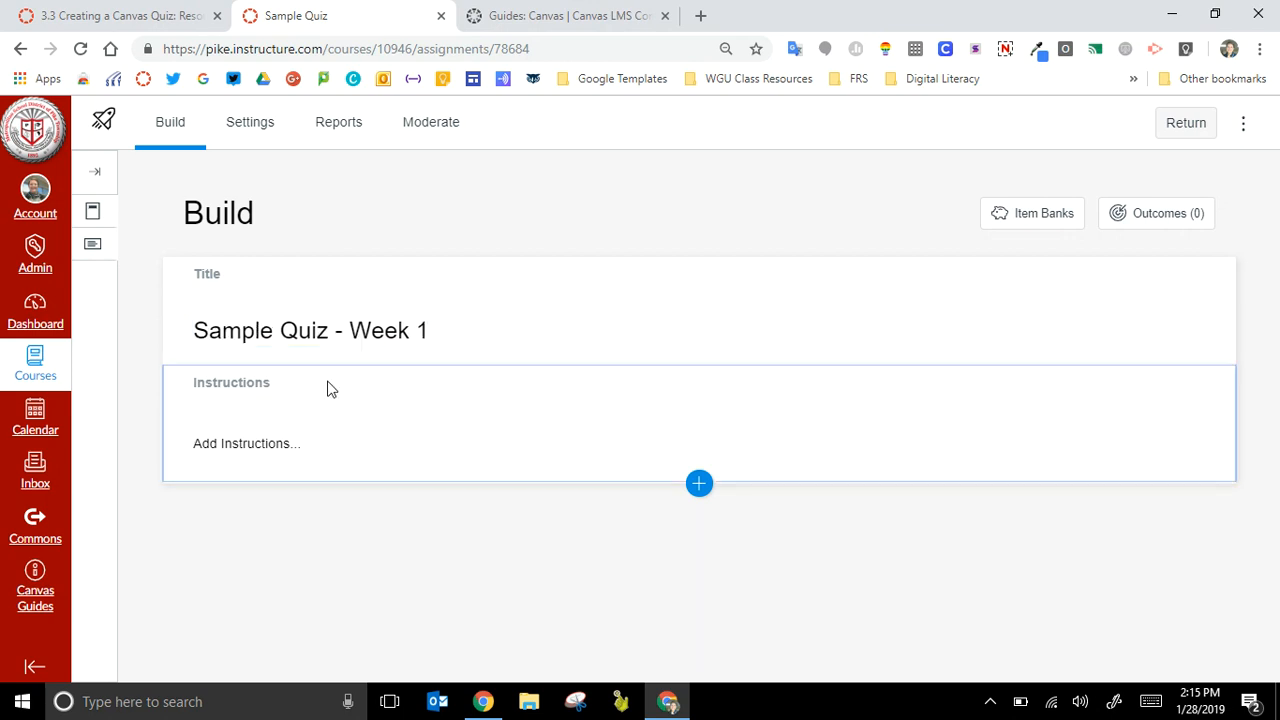
# Step: Add the quiz instructions "Please try your best and stay focused!" and save them
pyautogui.click(312, 453)
pyautogui.write('Pelase')
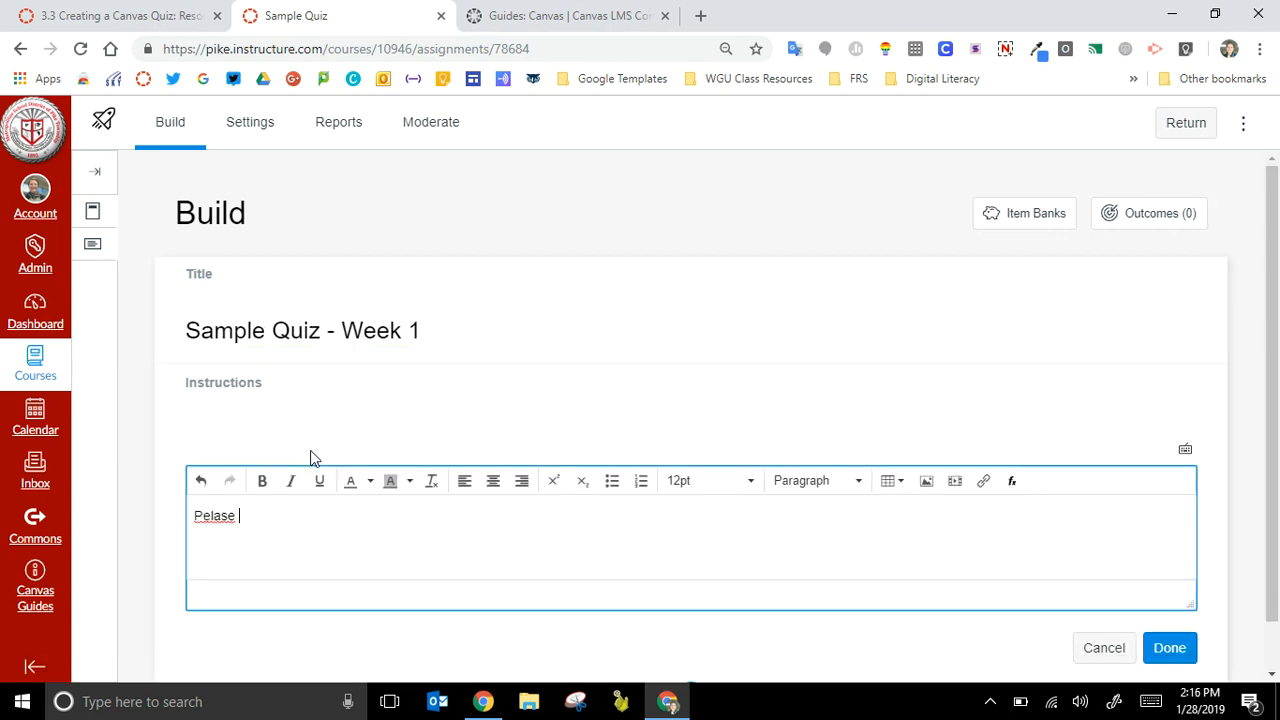
pyautogui.press('BackSpace')
pyautogui.press('BackSpace')
pyautogui.press('BackSpace')
pyautogui.press('BackSpace')
pyautogui.press('BackSpace')
pyautogui.press('BackSpace')
pyautogui.write('lease try your best and ')
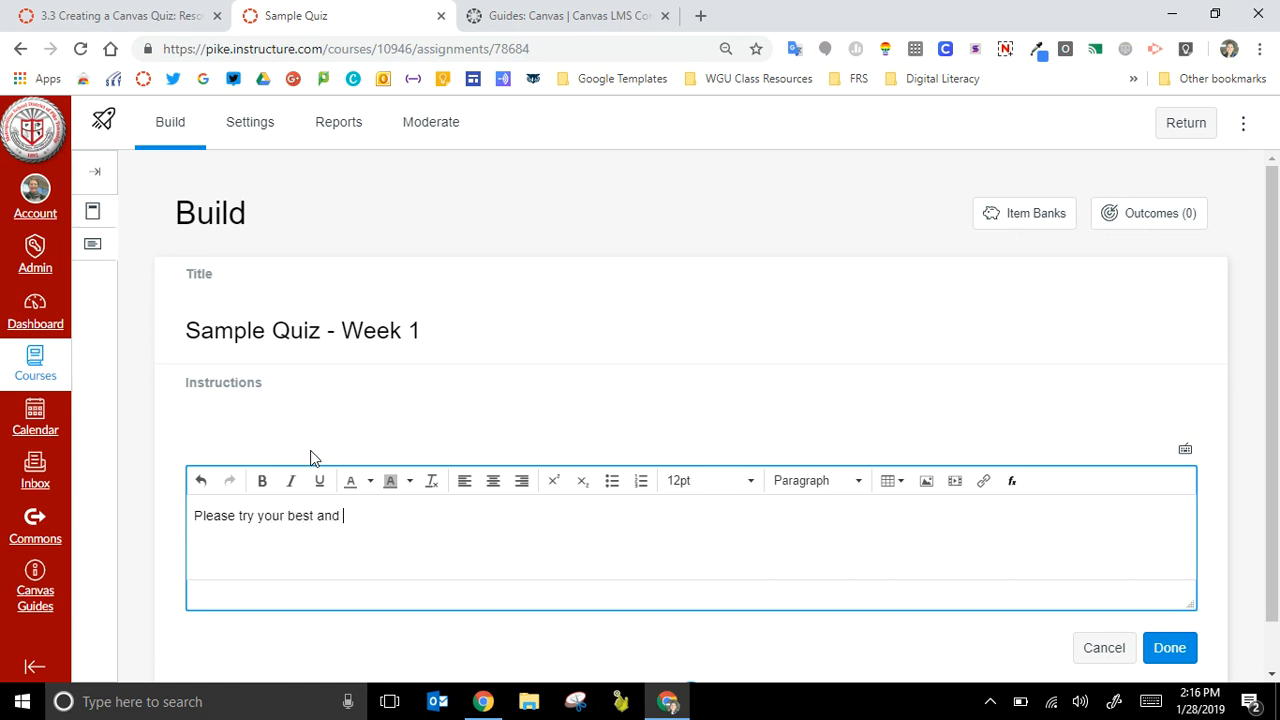
pyautogui.write('stay focused!')
pyautogui.click(1168, 648)
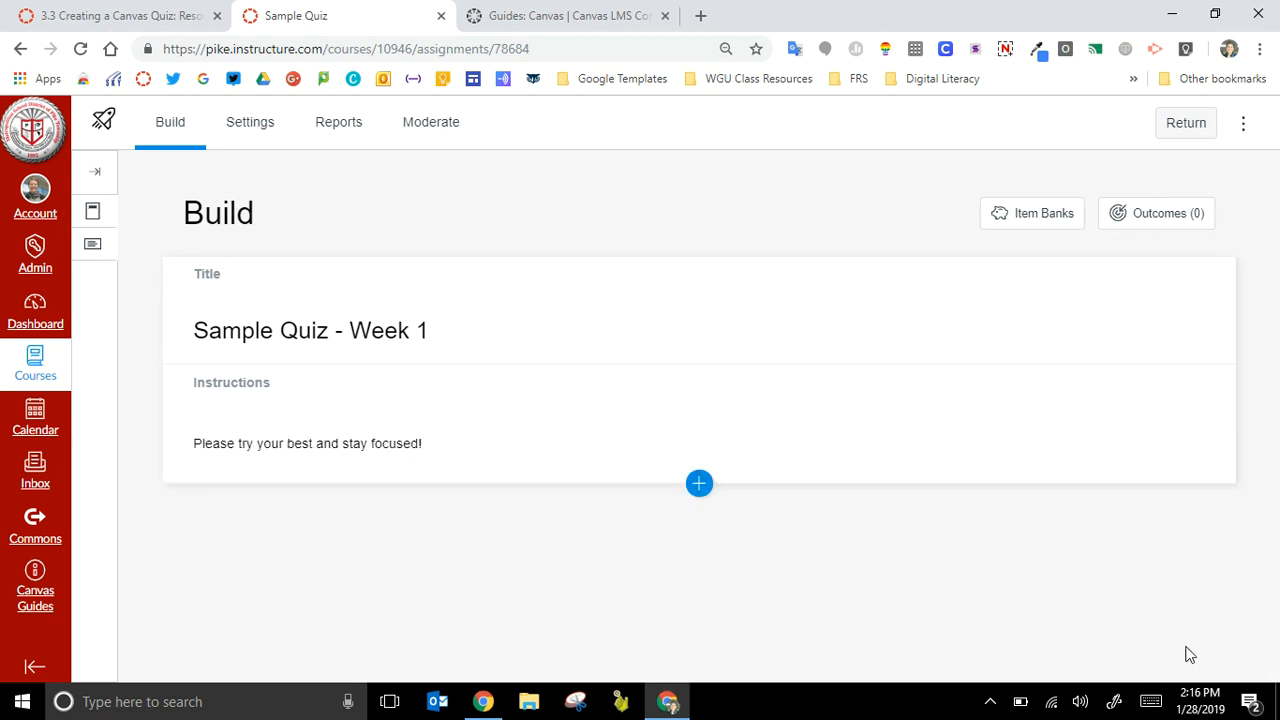
# Step: Insert a Categorization question with the question stem "Please sort the words correctly"
pyautogui.click(700, 486)
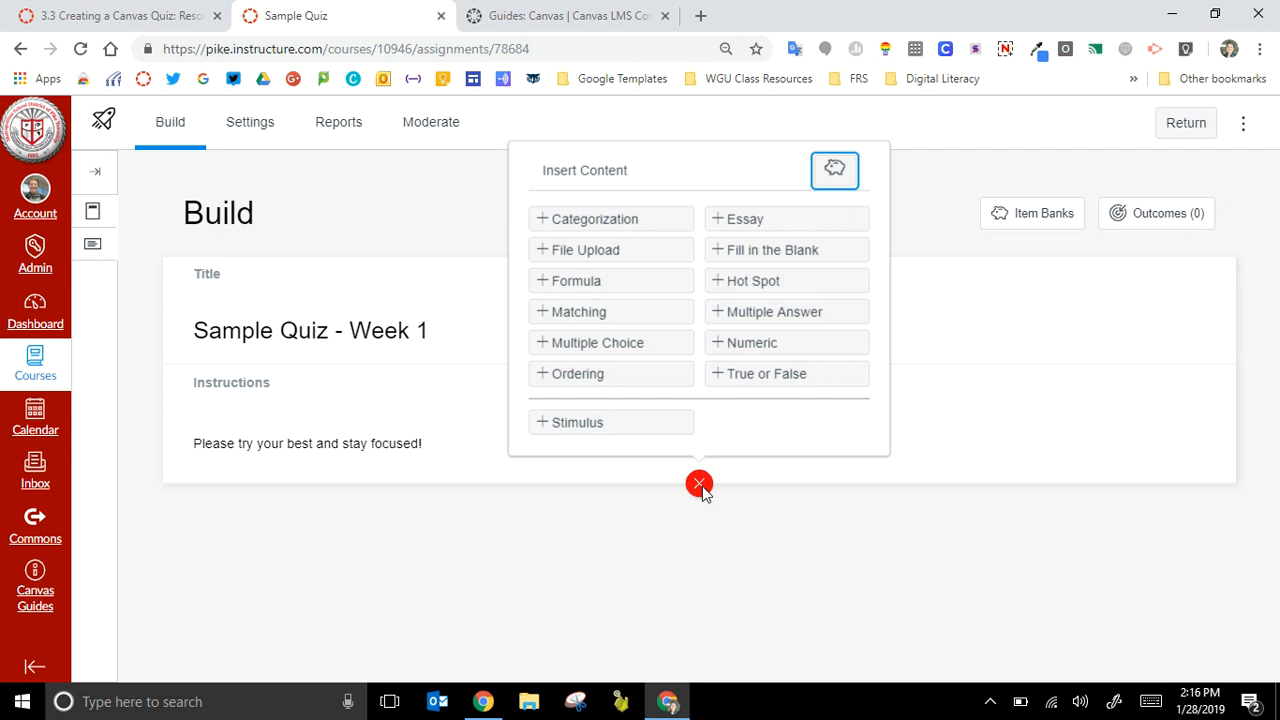
pyautogui.click(669, 229)
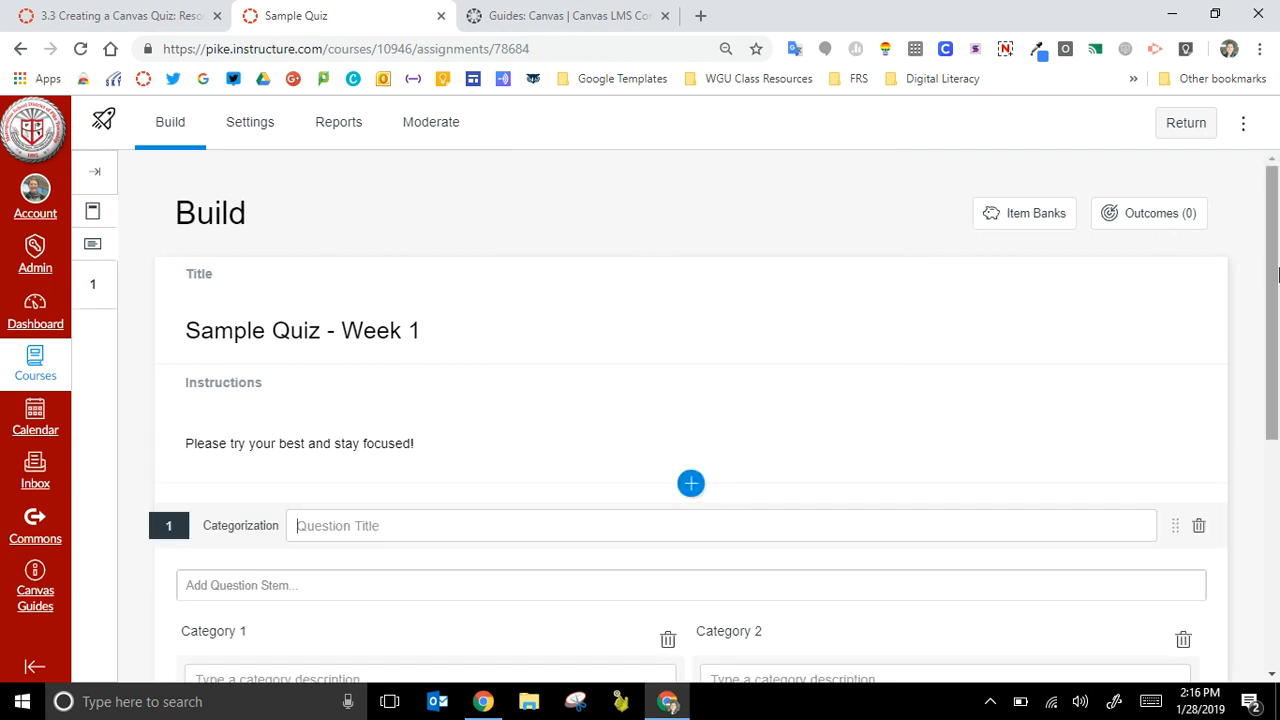
pyautogui.scroll(-3, 1278, 275)
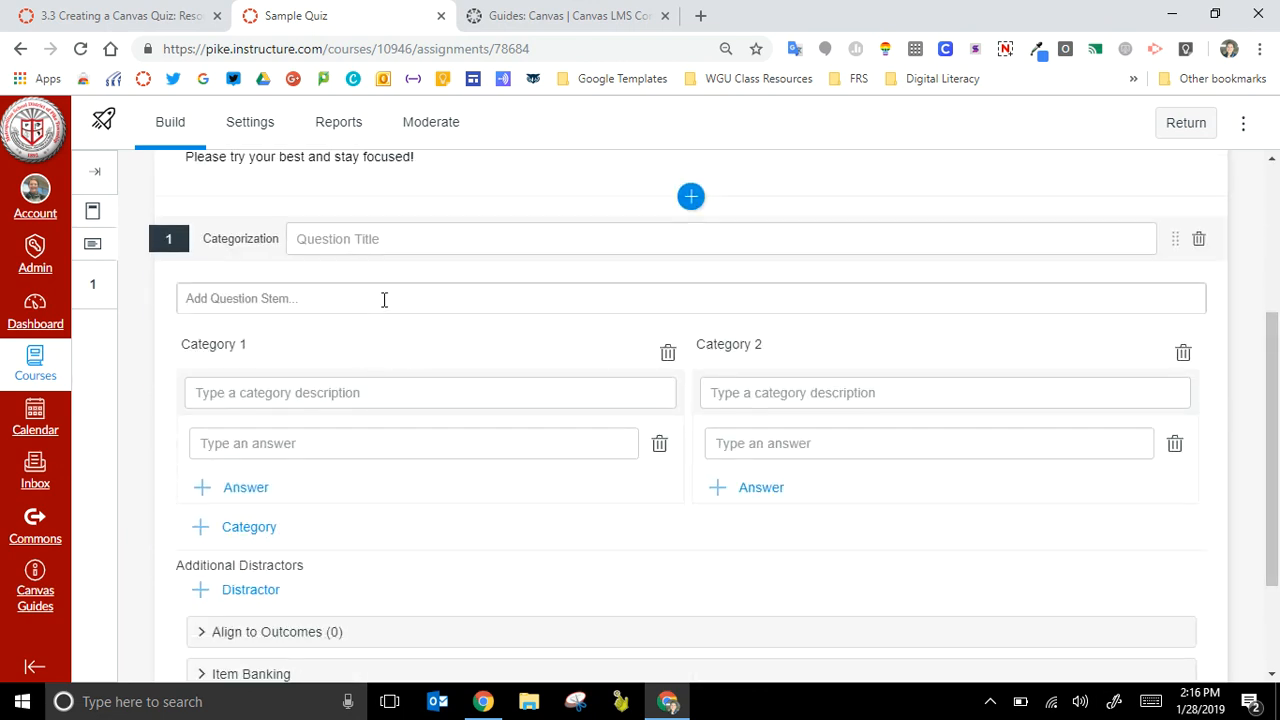
pyautogui.click(384, 299)
pyautogui.write('Please ')
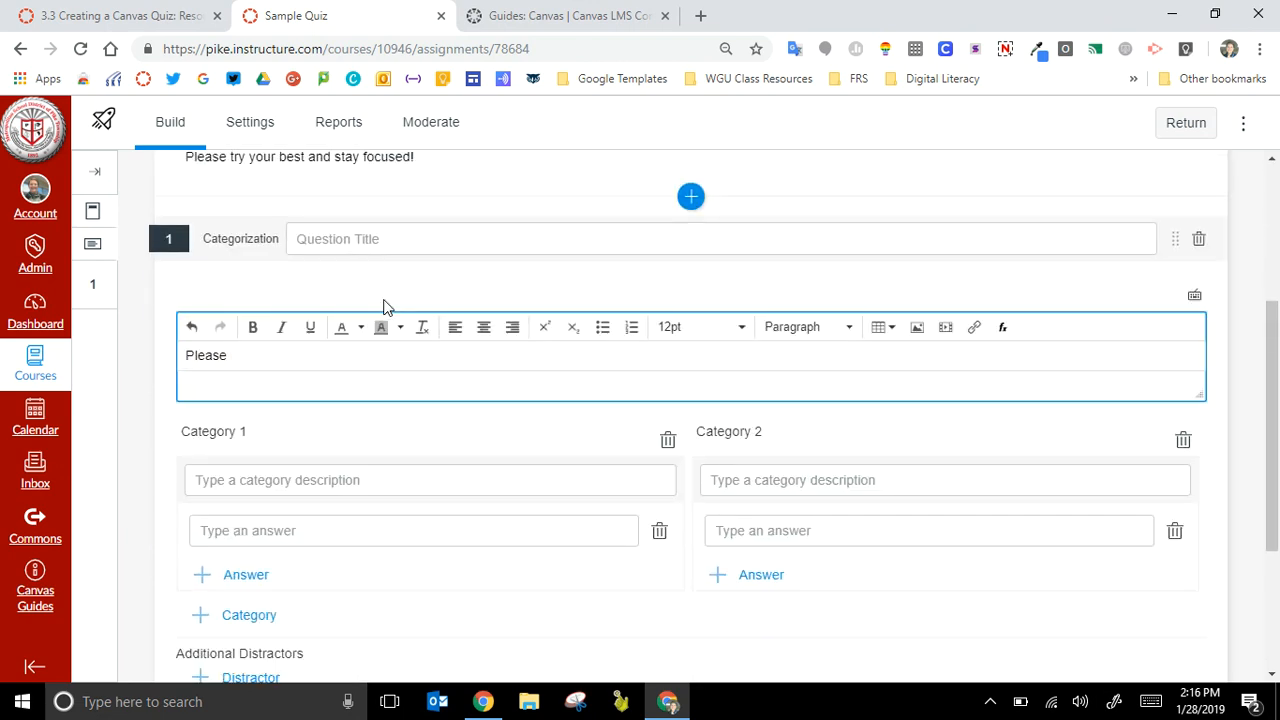
pyautogui.write('sort the words correctly')
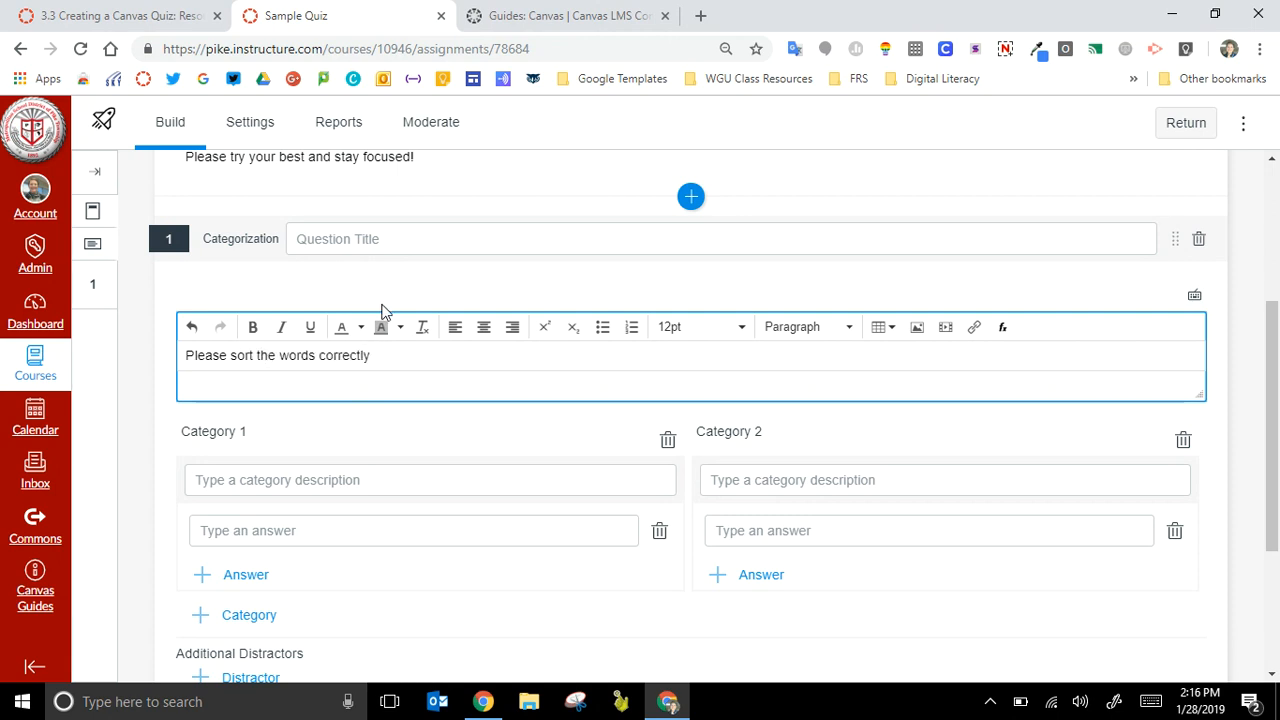
# Step: Describe the question's first category as "Nouns" and the second category as "Verbs"
pyautogui.click(349, 487)
pyautogui.write('Nou')
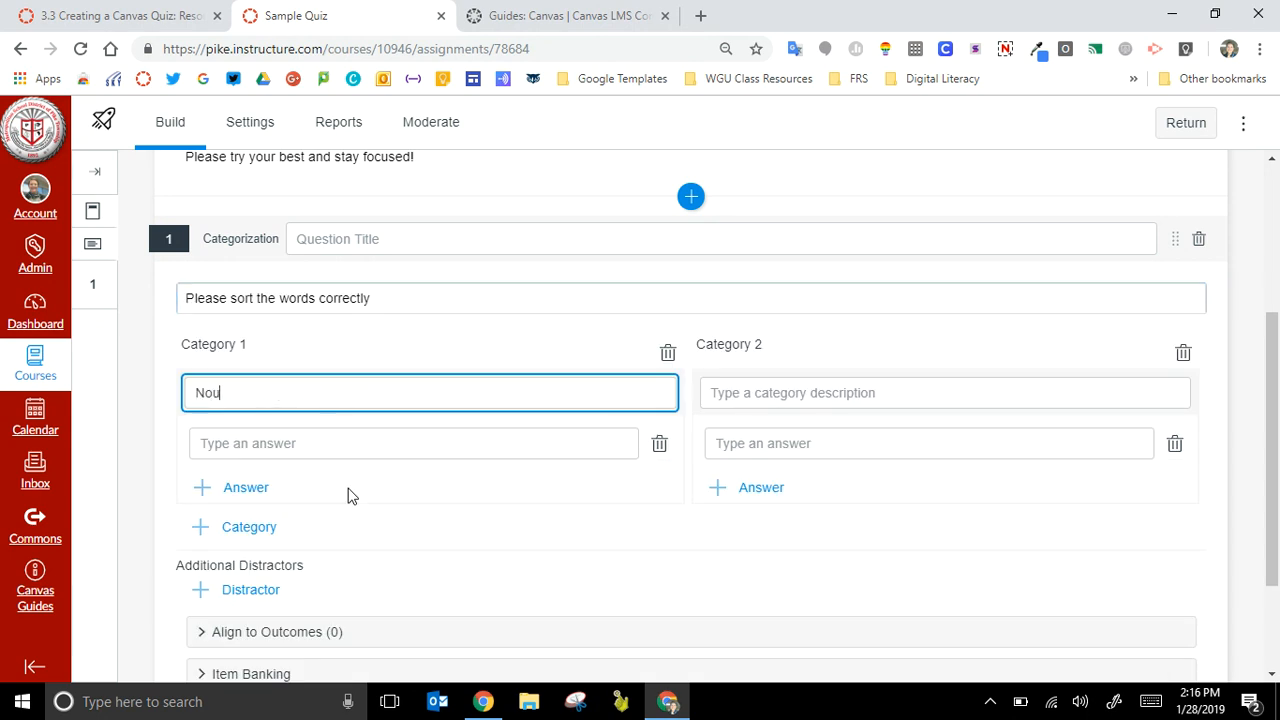
pyautogui.write('nds')
pyautogui.press('BackSpace')
pyautogui.press('BackSpace')
pyautogui.press('BackSpace')
pyautogui.write('ns')
pyautogui.click(868, 405)
pyautogui.write('v')
pyautogui.press('BackSpace')
pyautogui.write('Ve')
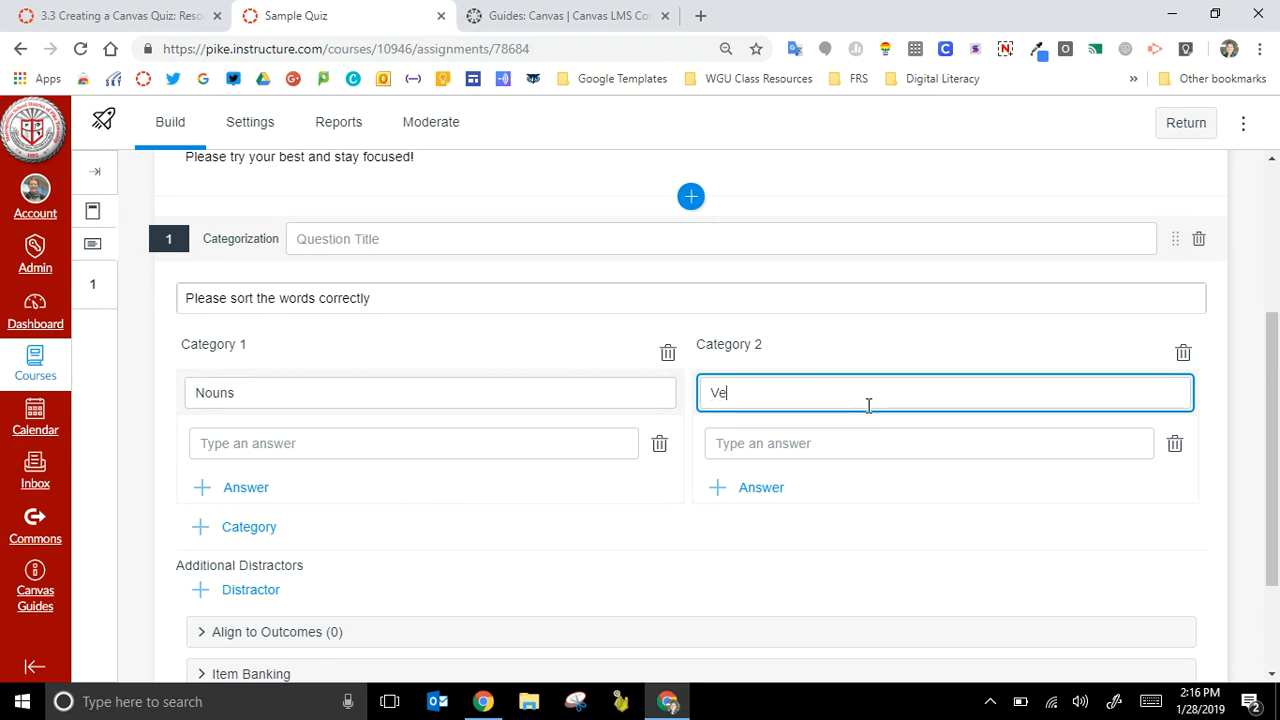
pyautogui.write('rbs')
# Step: Enter the answers "Chair" and "Dog" under Nouns, and "Jump" and "Run" under Verbs
pyautogui.click(579, 447)
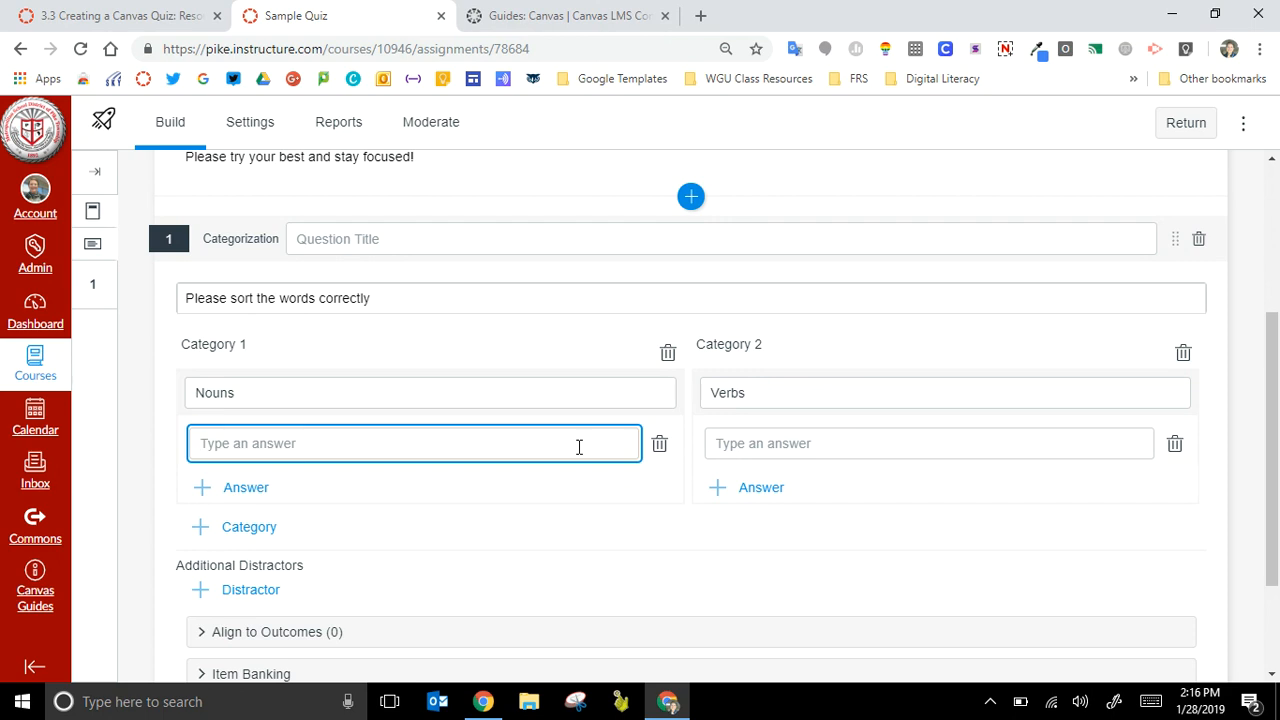
pyautogui.write('Chair')
pyautogui.click(252, 490)
pyautogui.write('Dog')
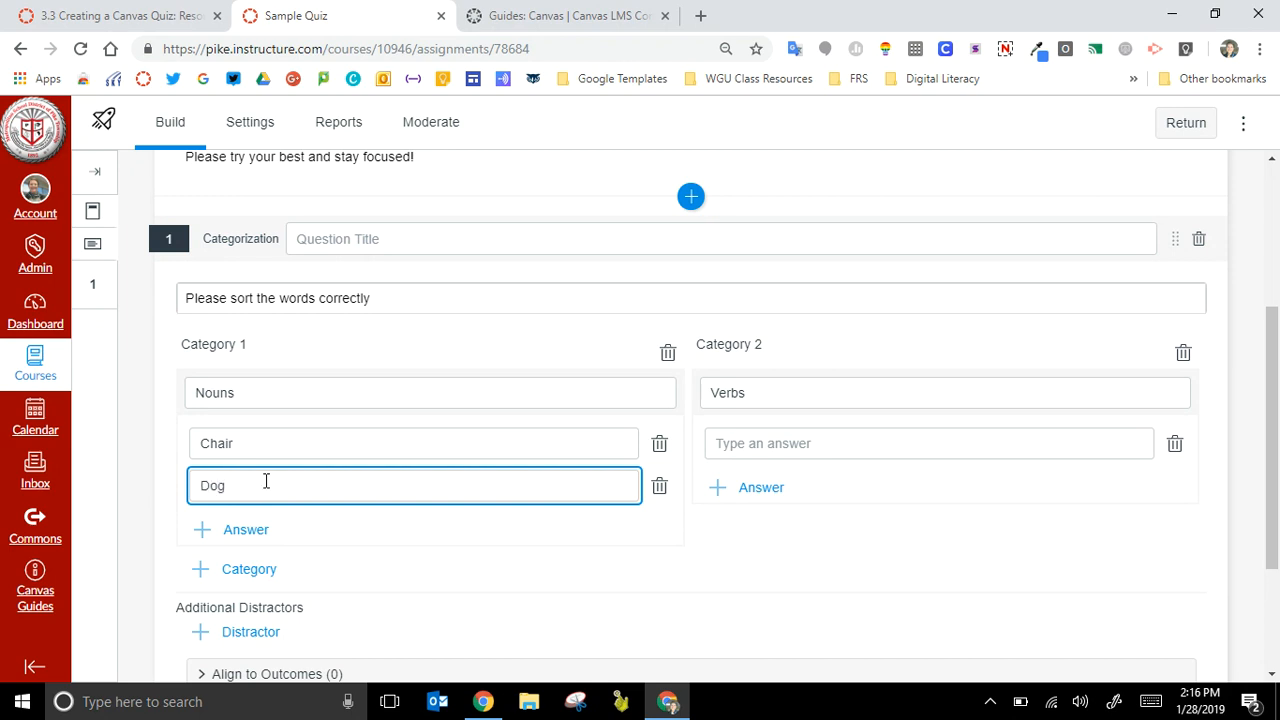
pyautogui.click(811, 445)
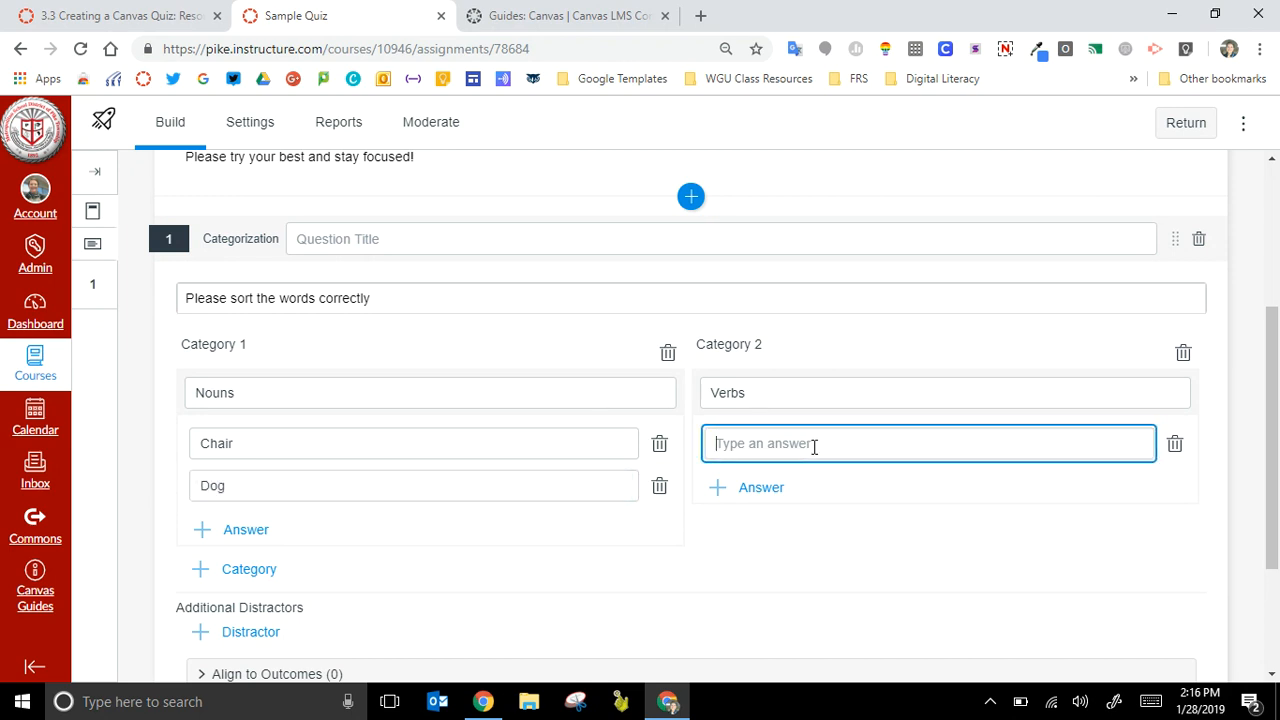
pyautogui.write('Jump')
pyautogui.click(757, 488)
pyautogui.write('Run')
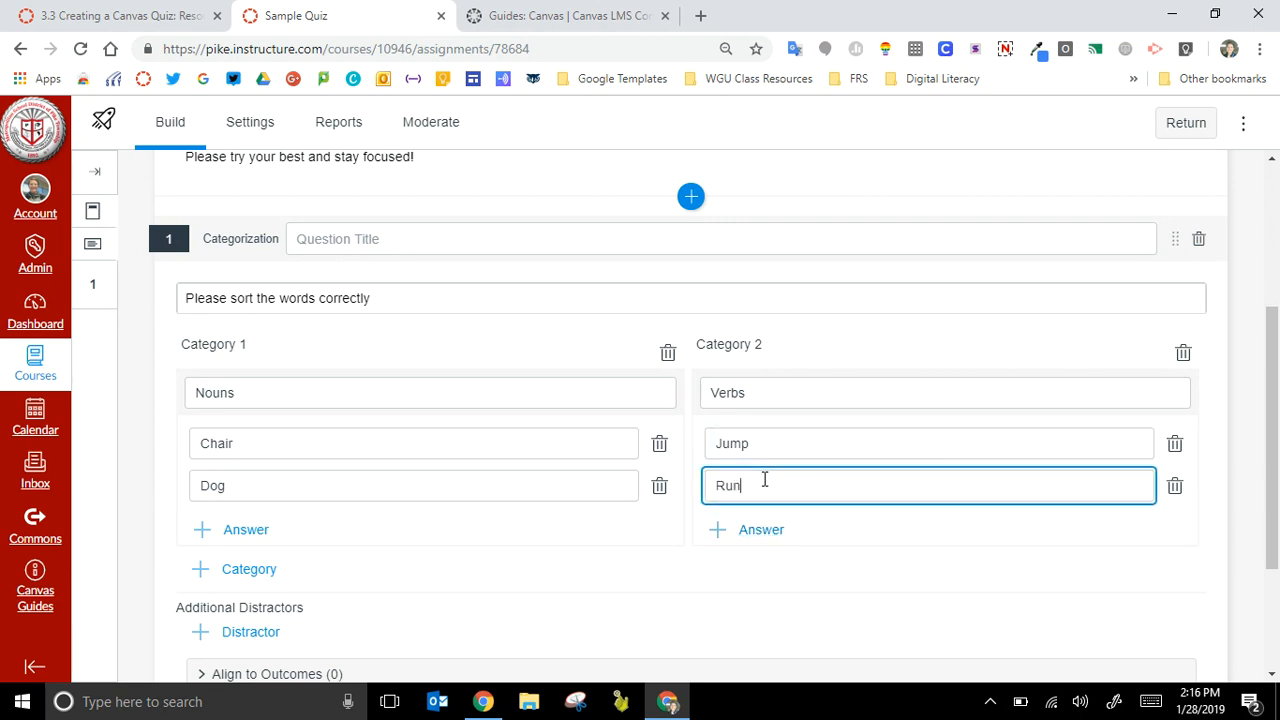
# Step: Set the categorization question's value to 4 points
pyautogui.moveTo(1272, 420); pyautogui.dragTo(1275, 521)
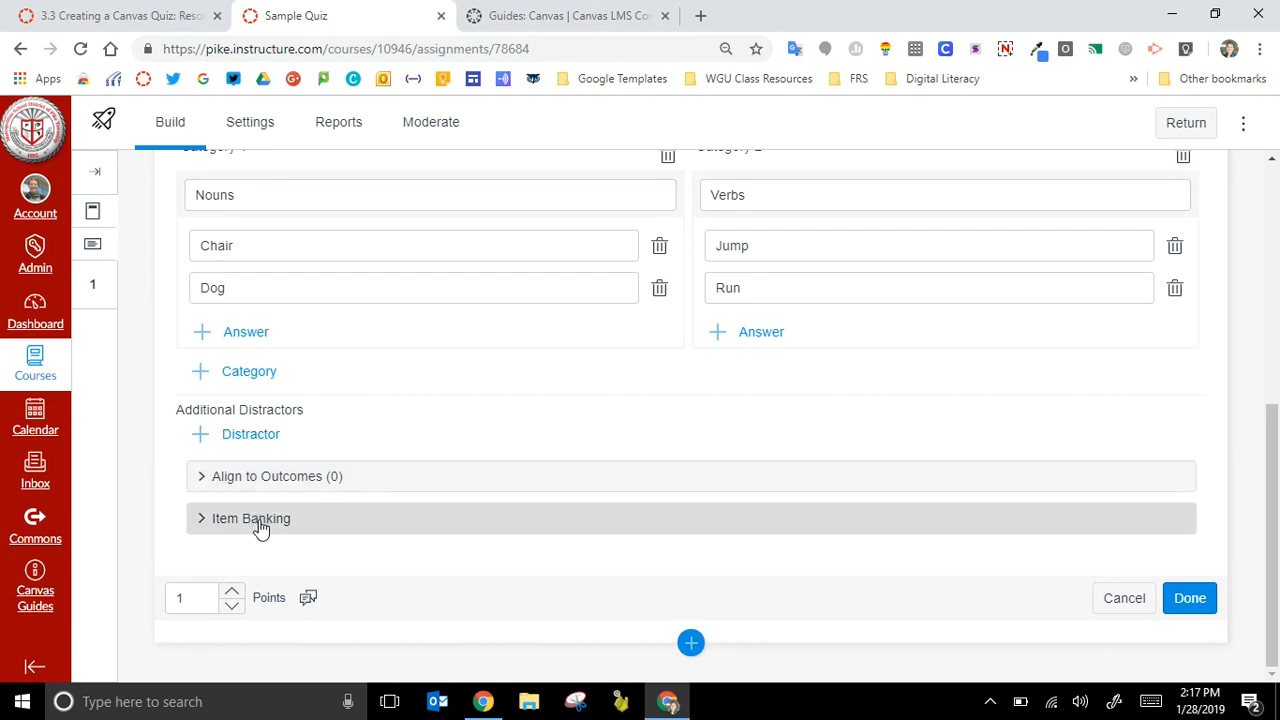
pyautogui.click(231, 592)
pyautogui.click(231, 592)
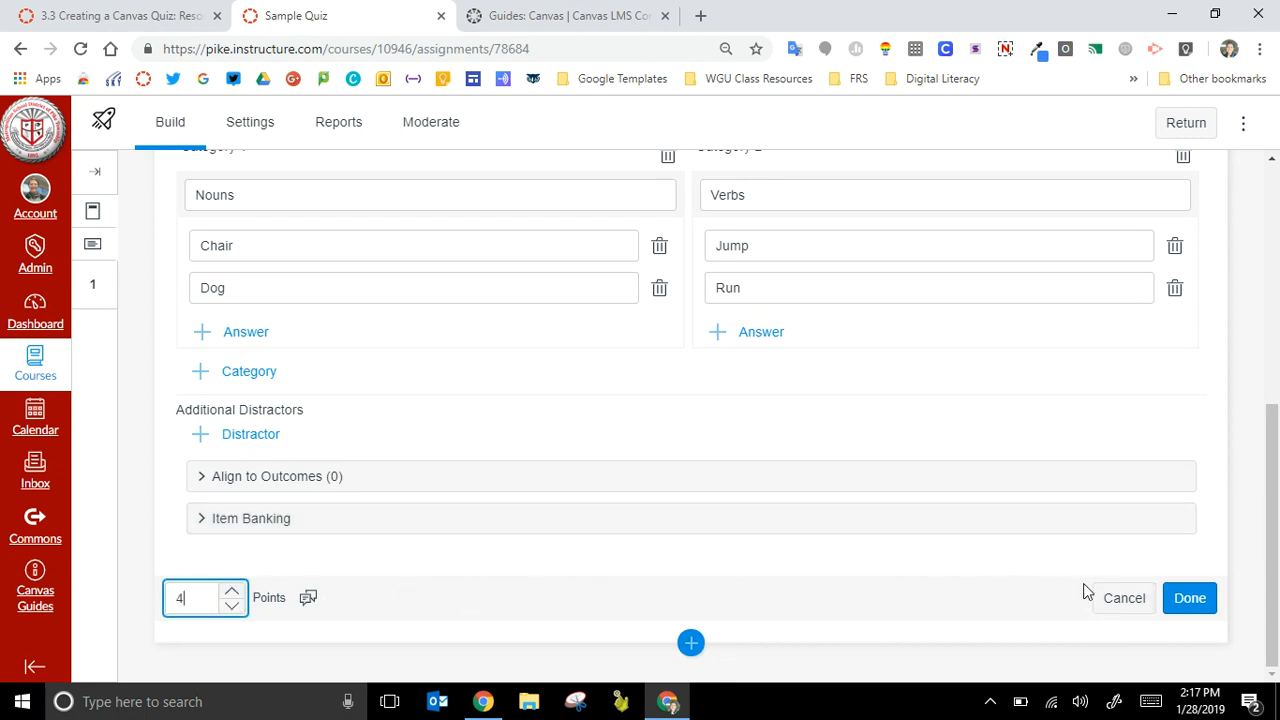
# Step: Add student feedback to the question: "Good Job!" for a correct answer and "Try again!" for an incorrect one
pyautogui.click(308, 600)
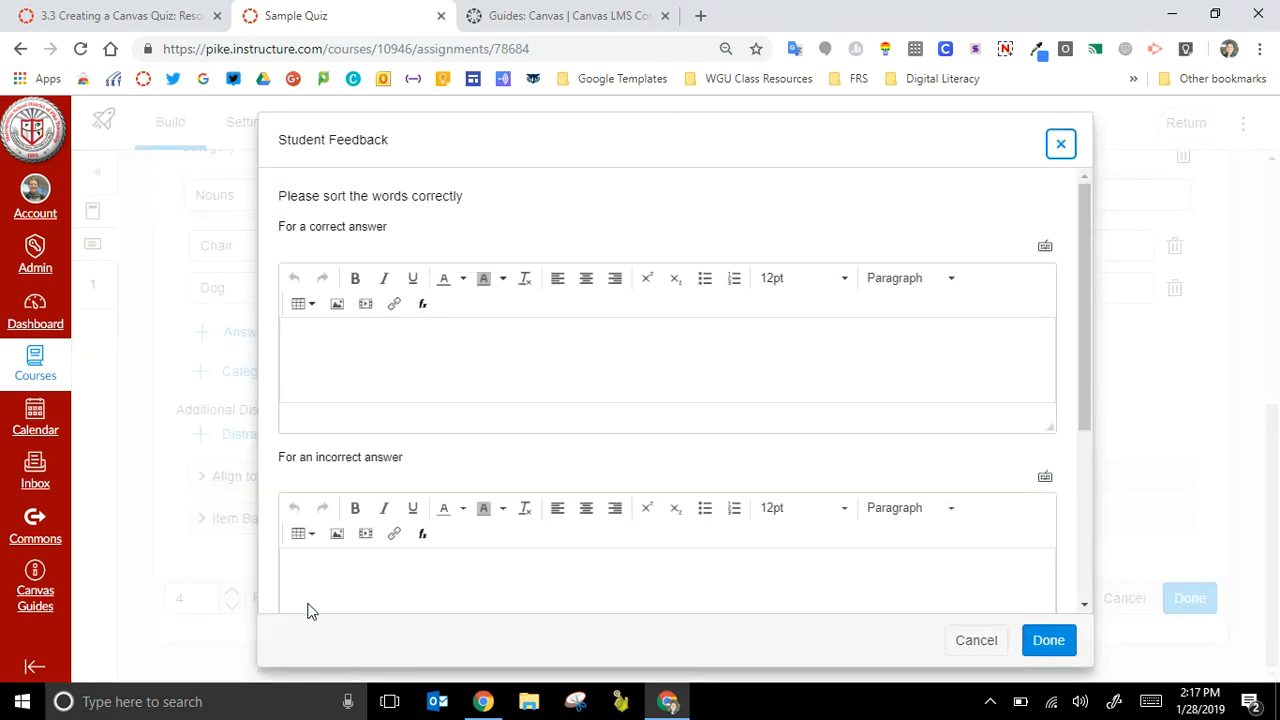
pyautogui.click(446, 369)
pyautogui.write('Good')
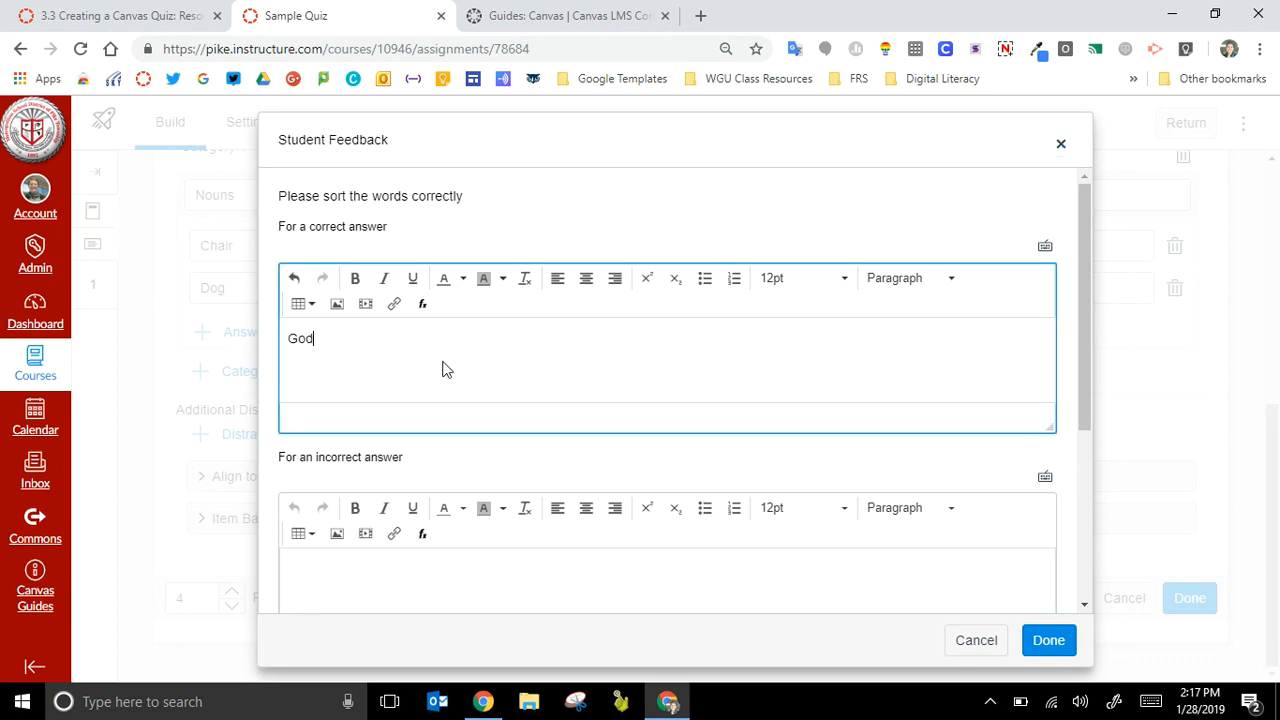
pyautogui.write(' Job!')
pyautogui.click(463, 568)
pyautogui.write('Try agai')
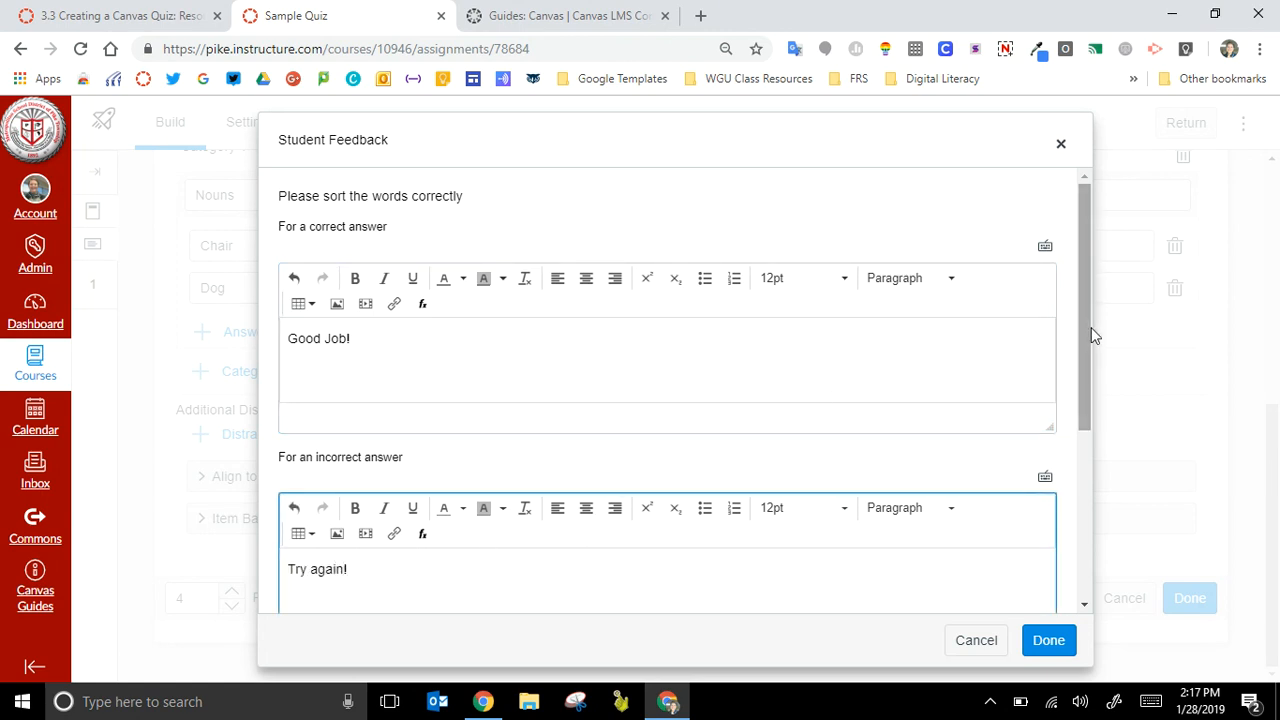
pyautogui.moveTo(1091, 327); pyautogui.dragTo(1080, 484)
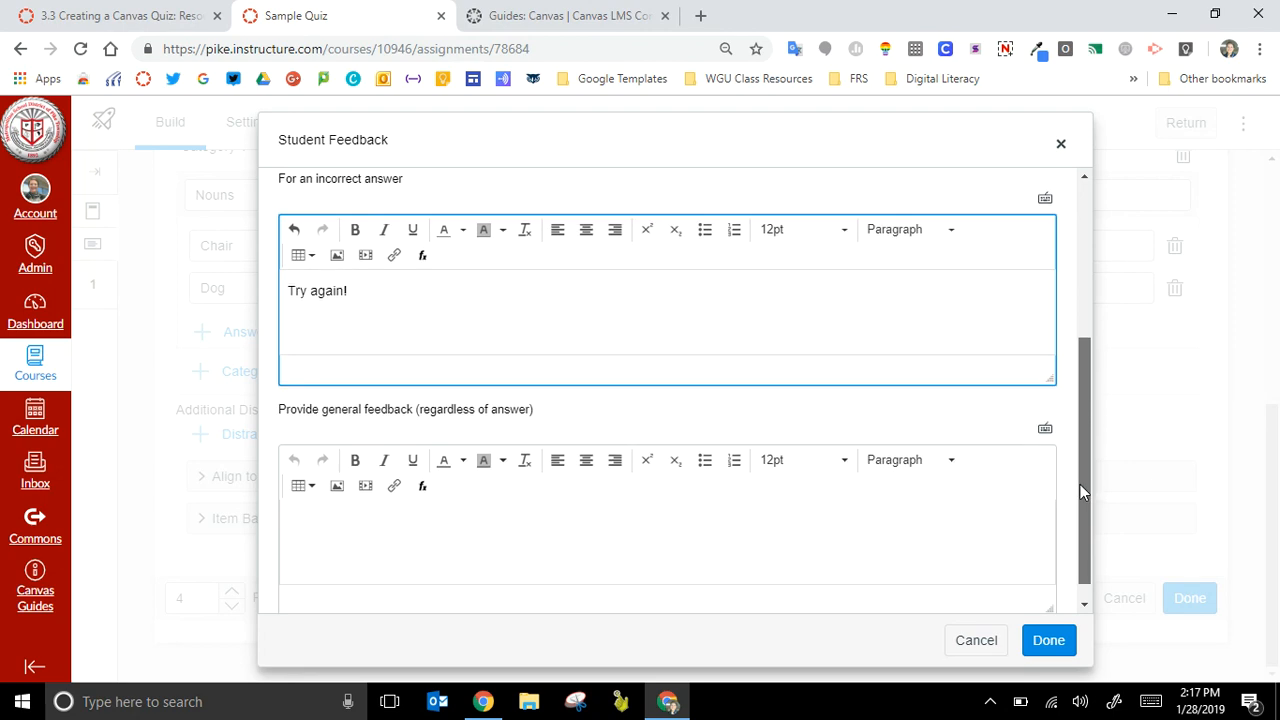
pyautogui.click(1050, 644)
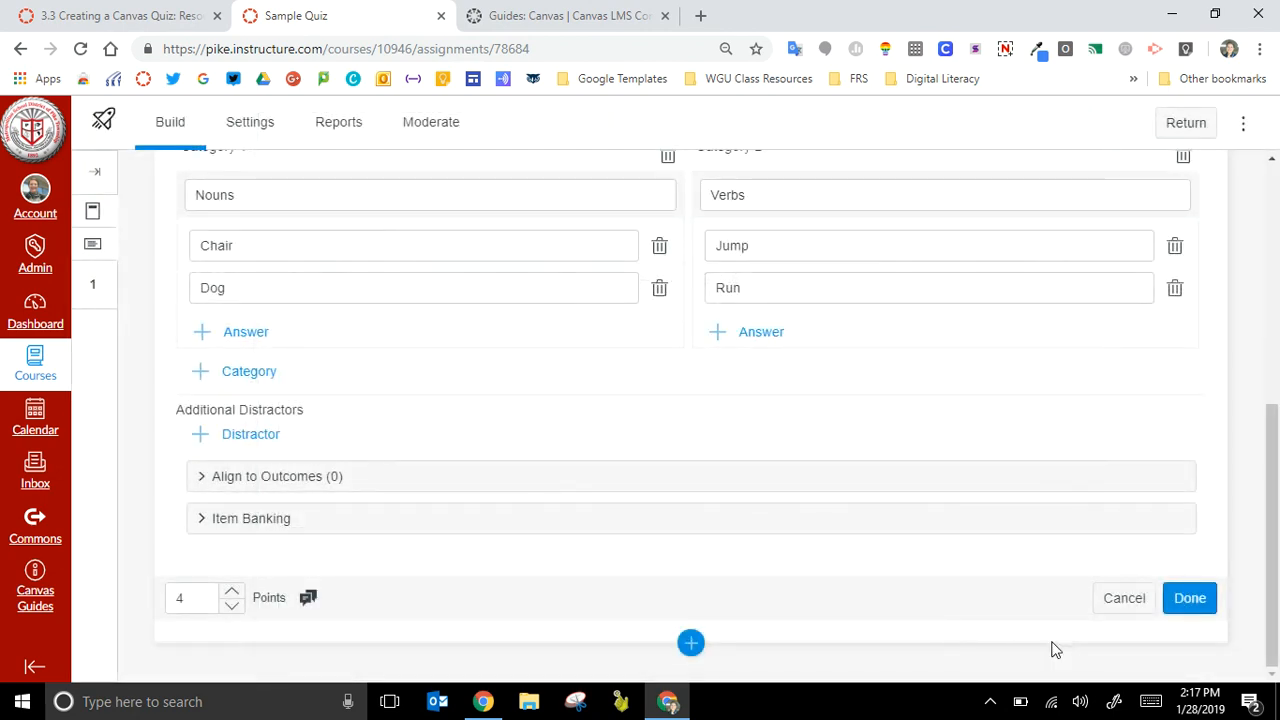
# Step: Save the categorization question and insert a Matching question below it
pyautogui.click(1190, 598)
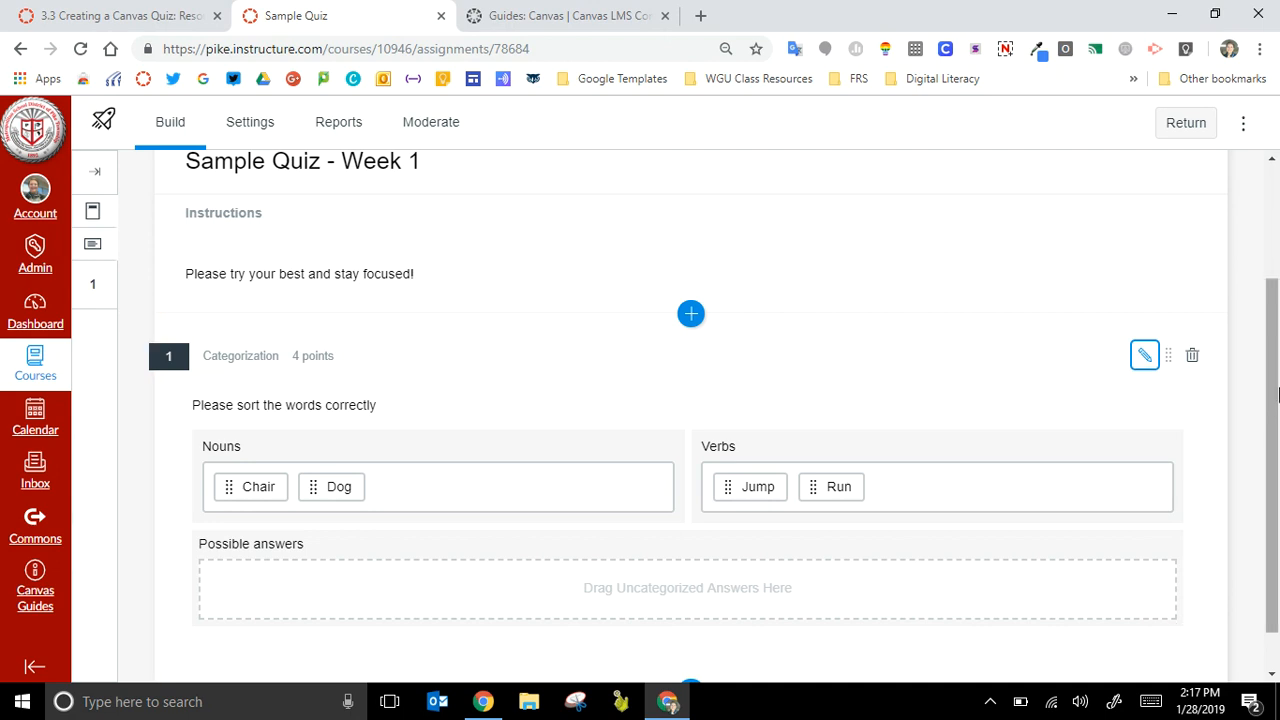
pyautogui.moveTo(1277, 395); pyautogui.dragTo(1277, 447)
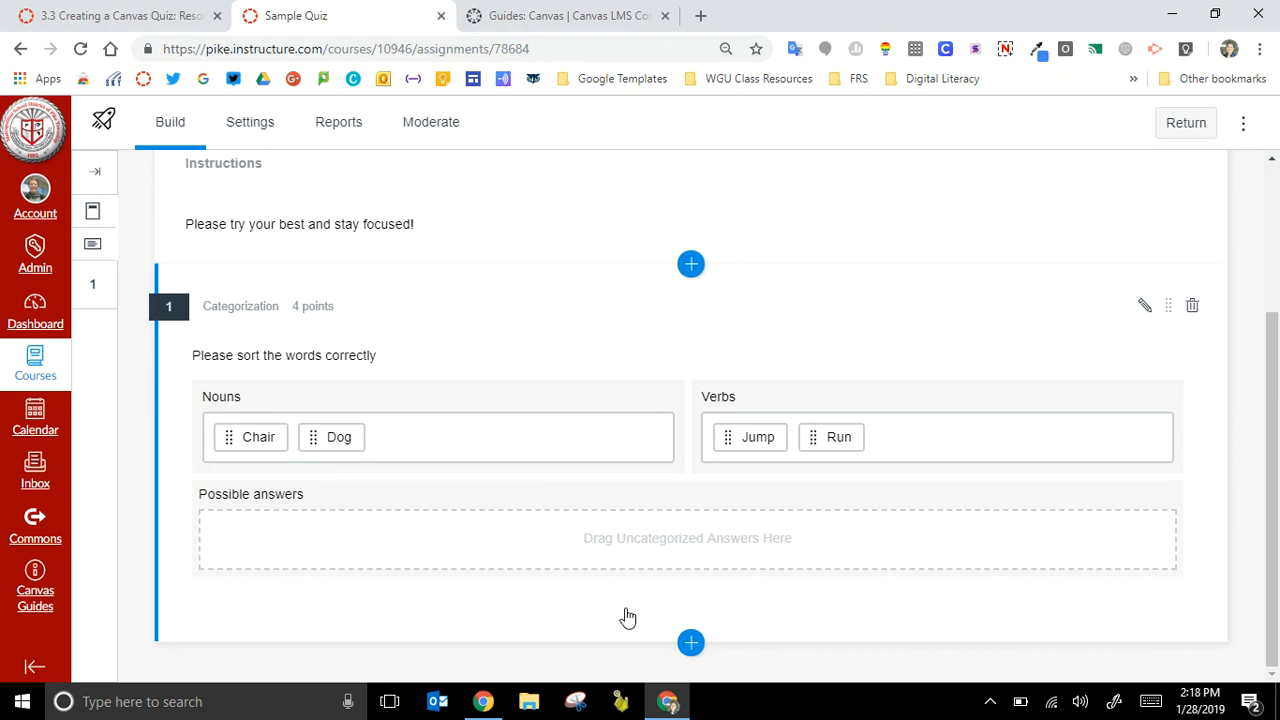
pyautogui.click(691, 643)
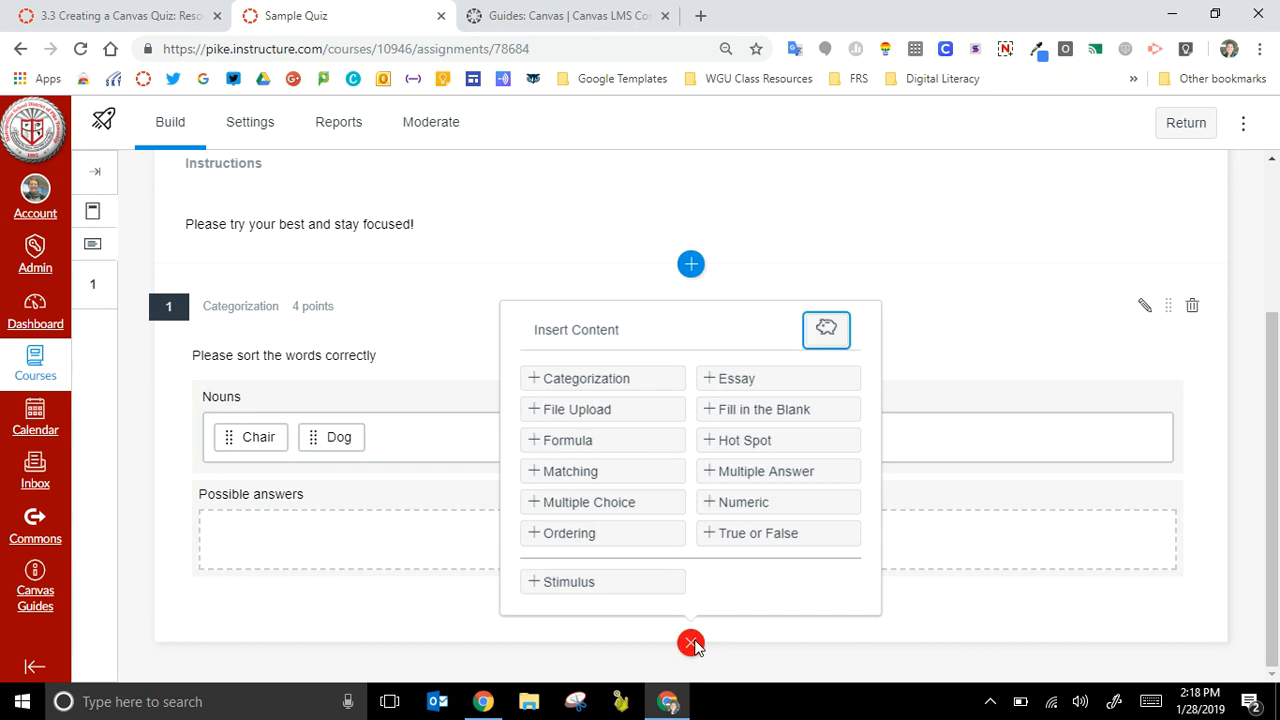
pyautogui.click(646, 476)
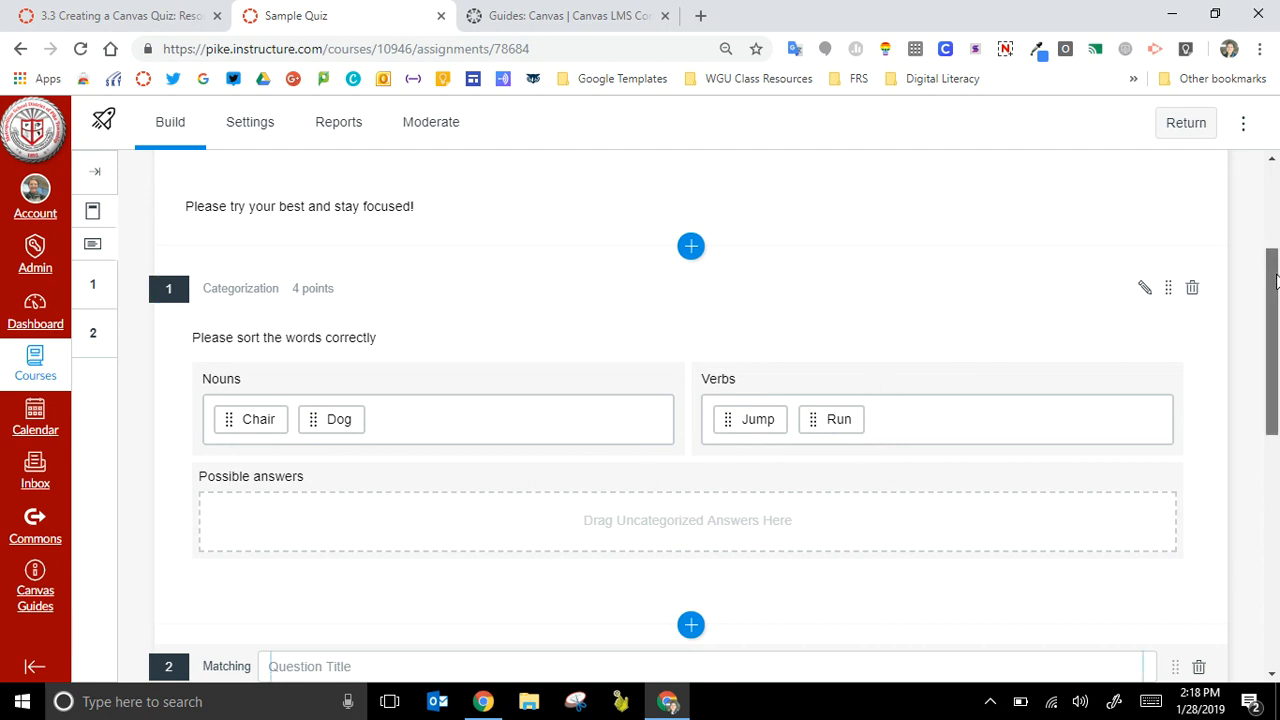
# Step: Enter "Please match the colors of the items below" as the matching question's stem
pyautogui.moveTo(1275, 280); pyautogui.dragTo(1275, 462)
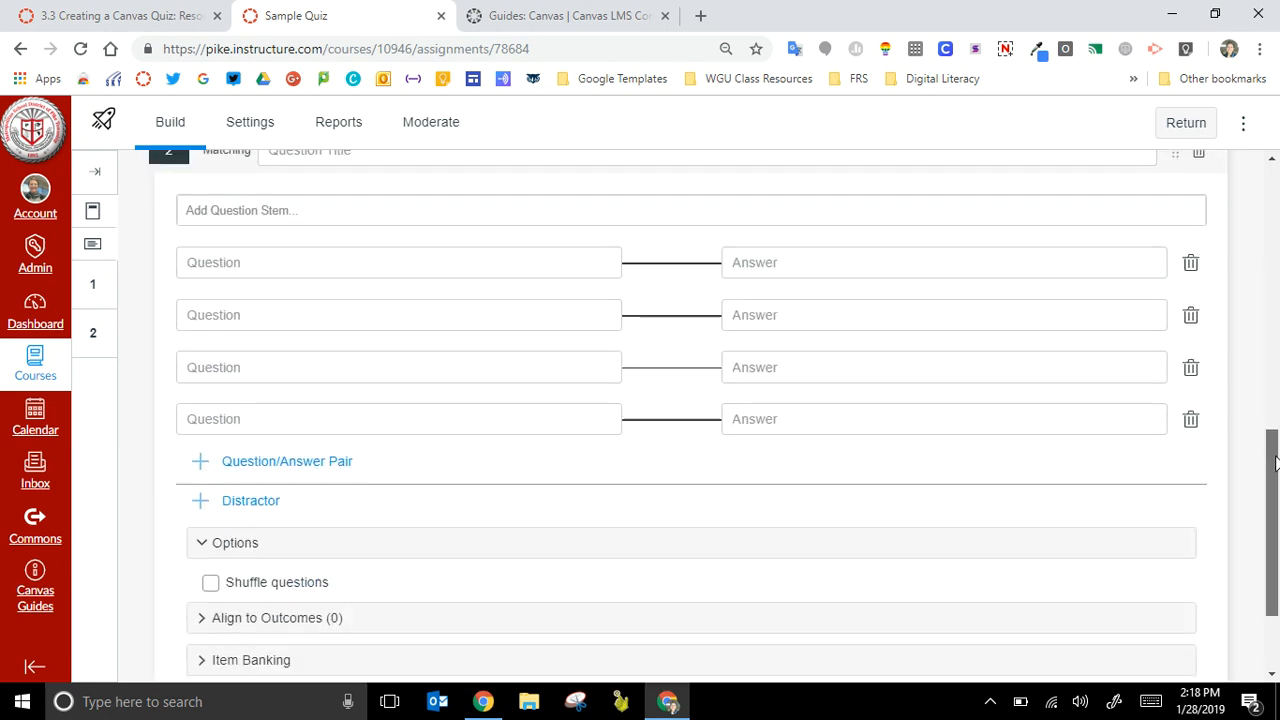
pyautogui.click(418, 214)
pyautogui.write('Pleas')
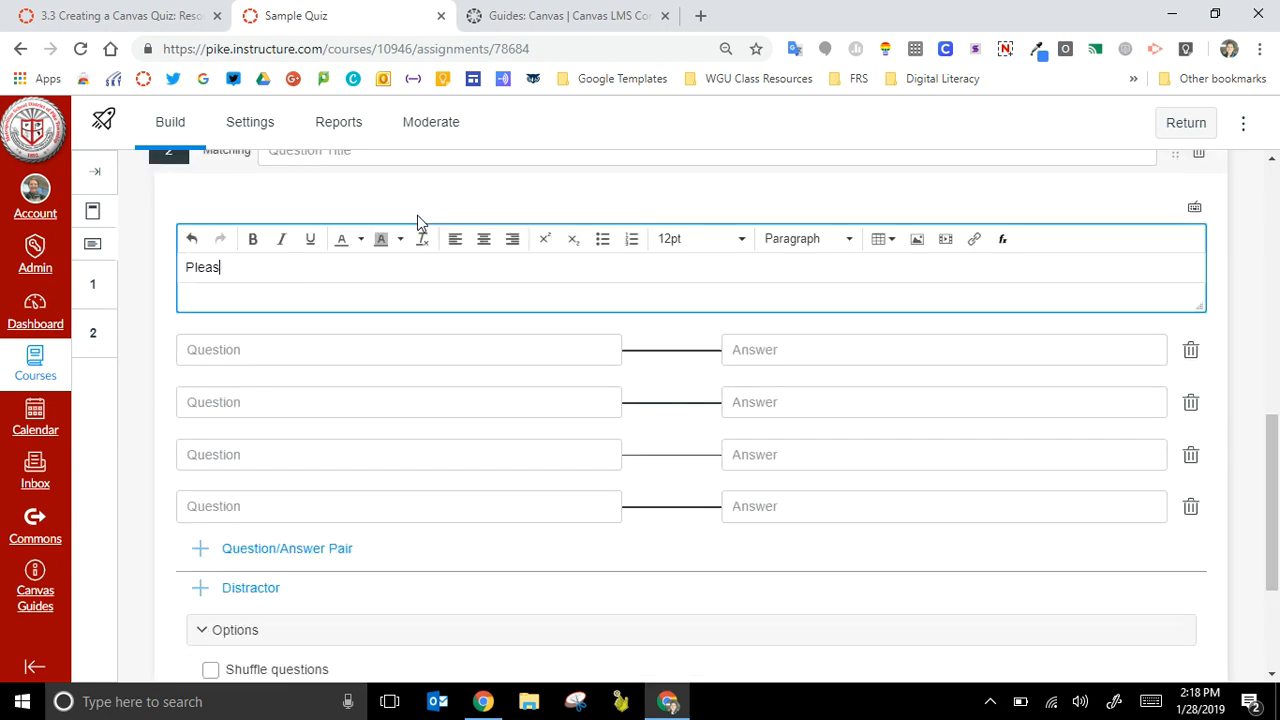
pyautogui.write('e match the colors of th')
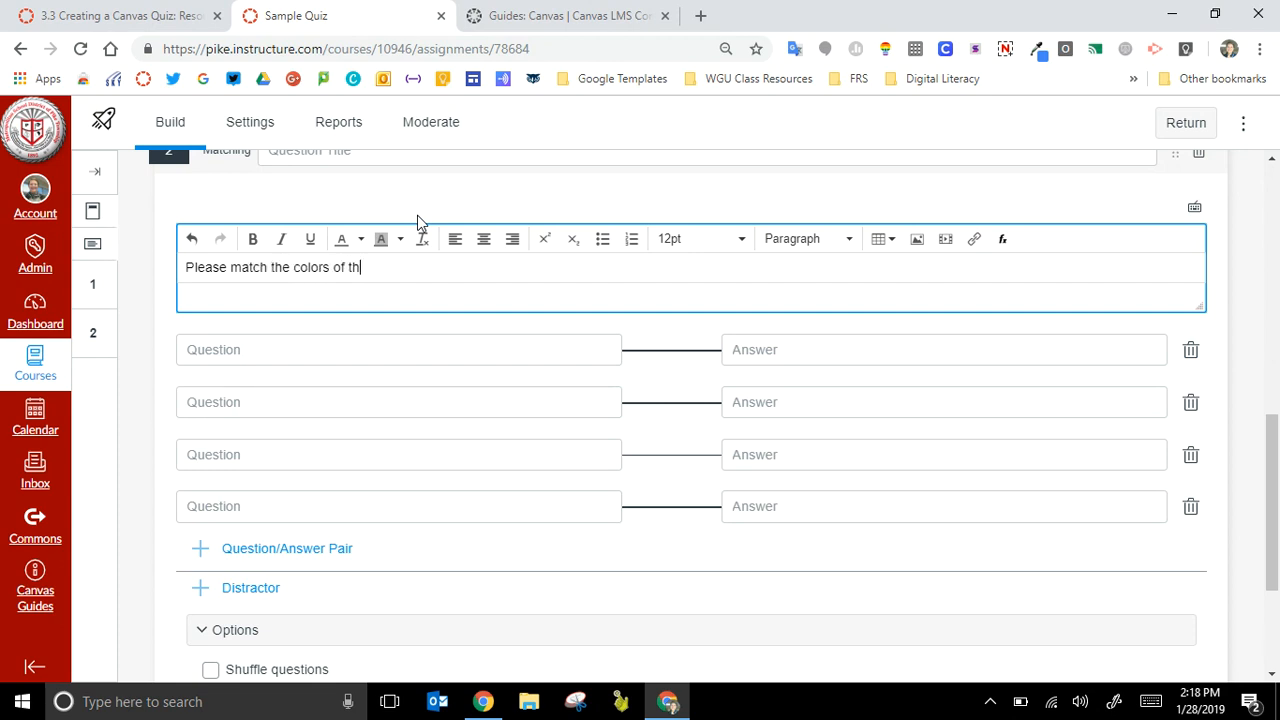
pyautogui.write('e items below')
# Step: Fill in the first matching pair with "Strawberry" as the question and "Red" as the answer
pyautogui.click(404, 350)
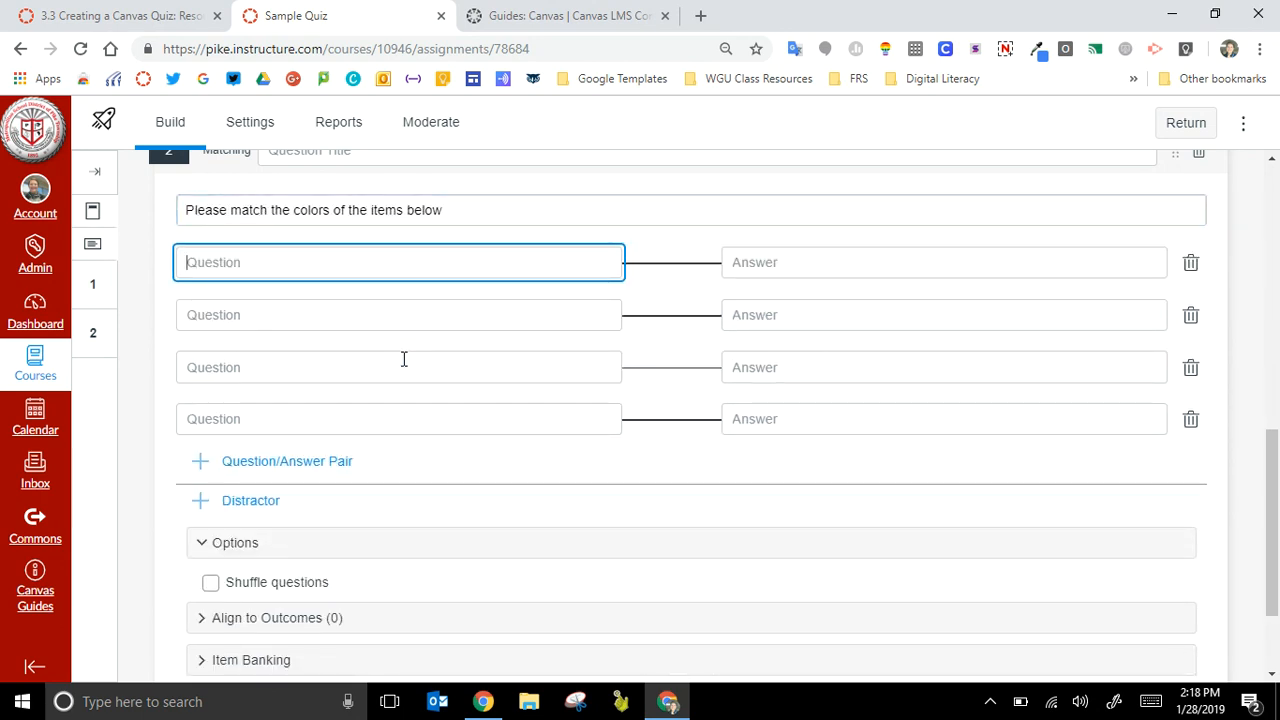
pyautogui.write('strabwe')
pyautogui.press('BackSpace')
pyautogui.press('BackSpace')
pyautogui.press('BackSpace')
pyautogui.press('BackSpace')
pyautogui.write('awberr')
pyautogui.click(829, 257)
pyautogui.write('z')
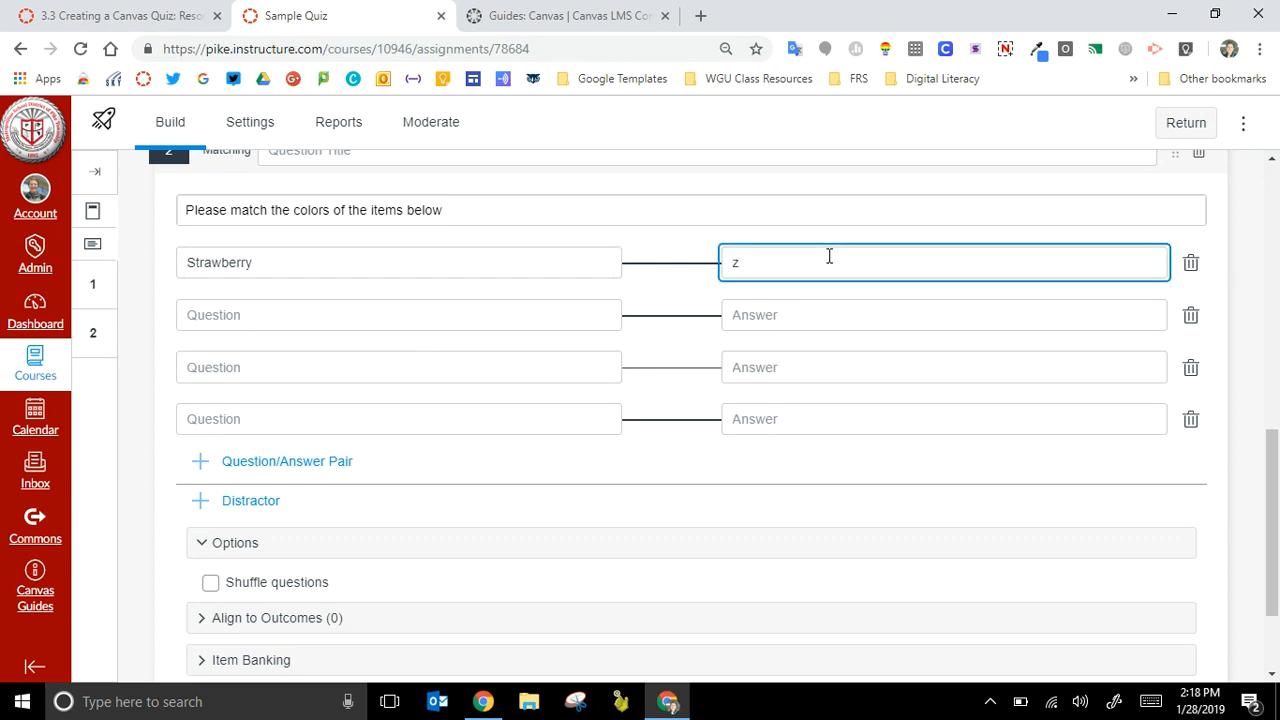
pyautogui.press('BackSpace')
pyautogui.write('Red')
# Step: Fill in the second pair with "Orange" as both question and answer, and delete the two empty pairs below it
pyautogui.click(414, 321)
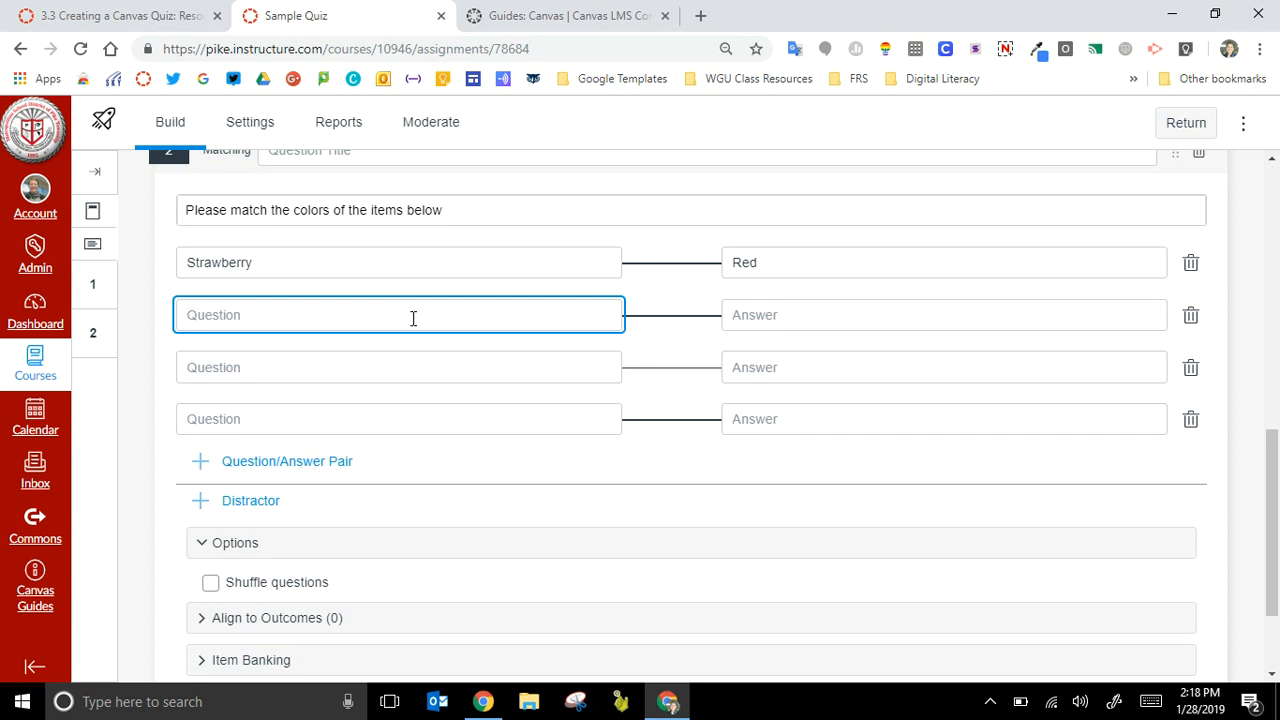
pyautogui.write('Orange')
pyautogui.click(872, 314)
pyautogui.write('Orange')
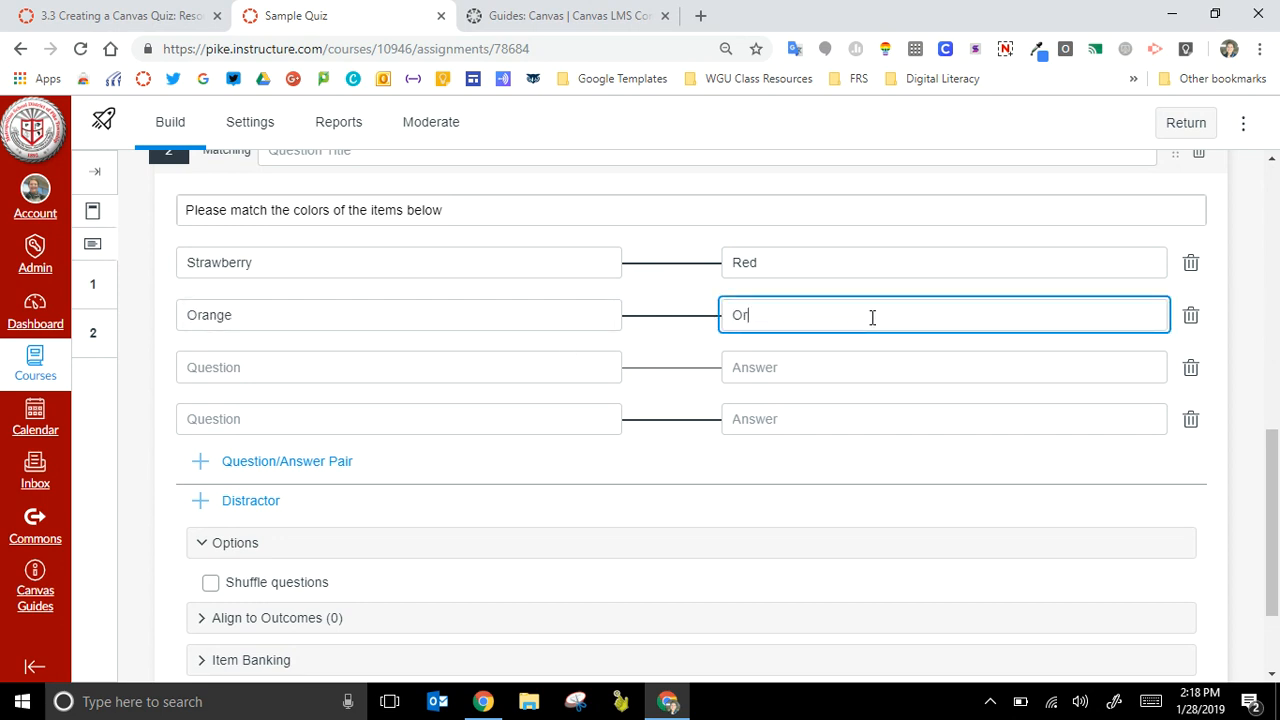
pyautogui.click(1190, 370)
pyautogui.click(1191, 370)
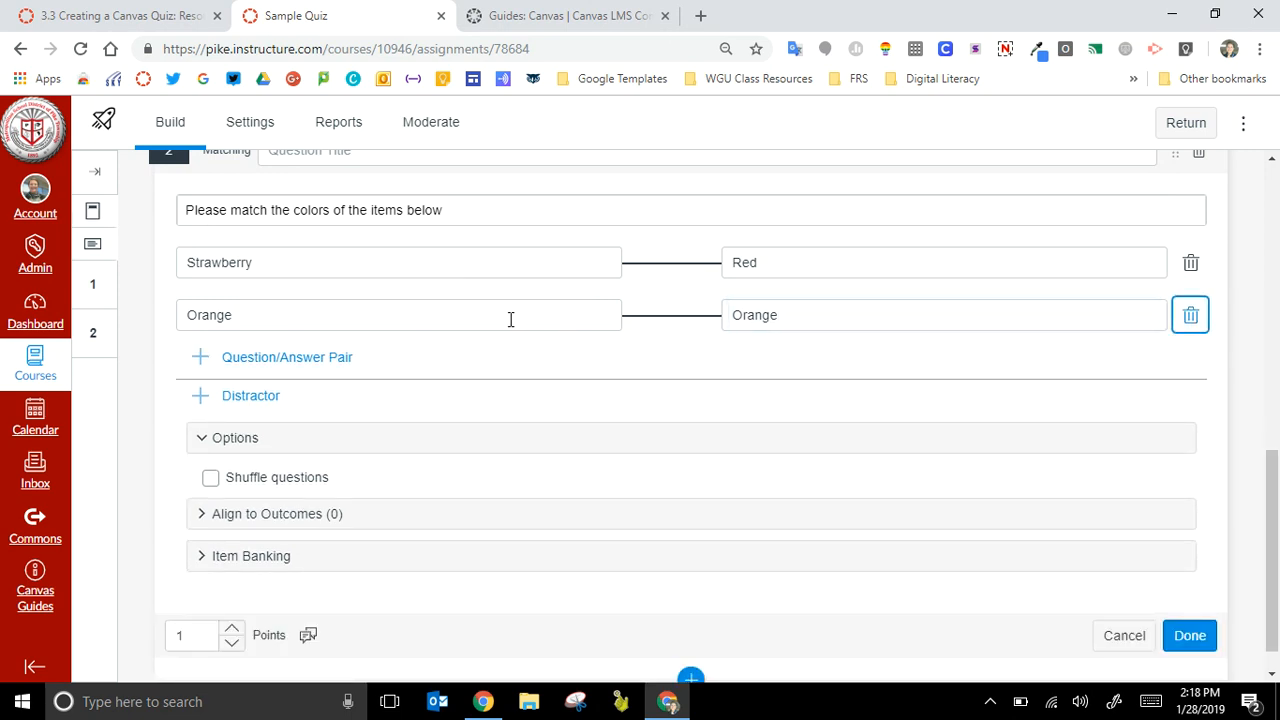
# Step: Add a blank third question/answer pair and set the matching question's value to 4 points
pyautogui.click(289, 360)
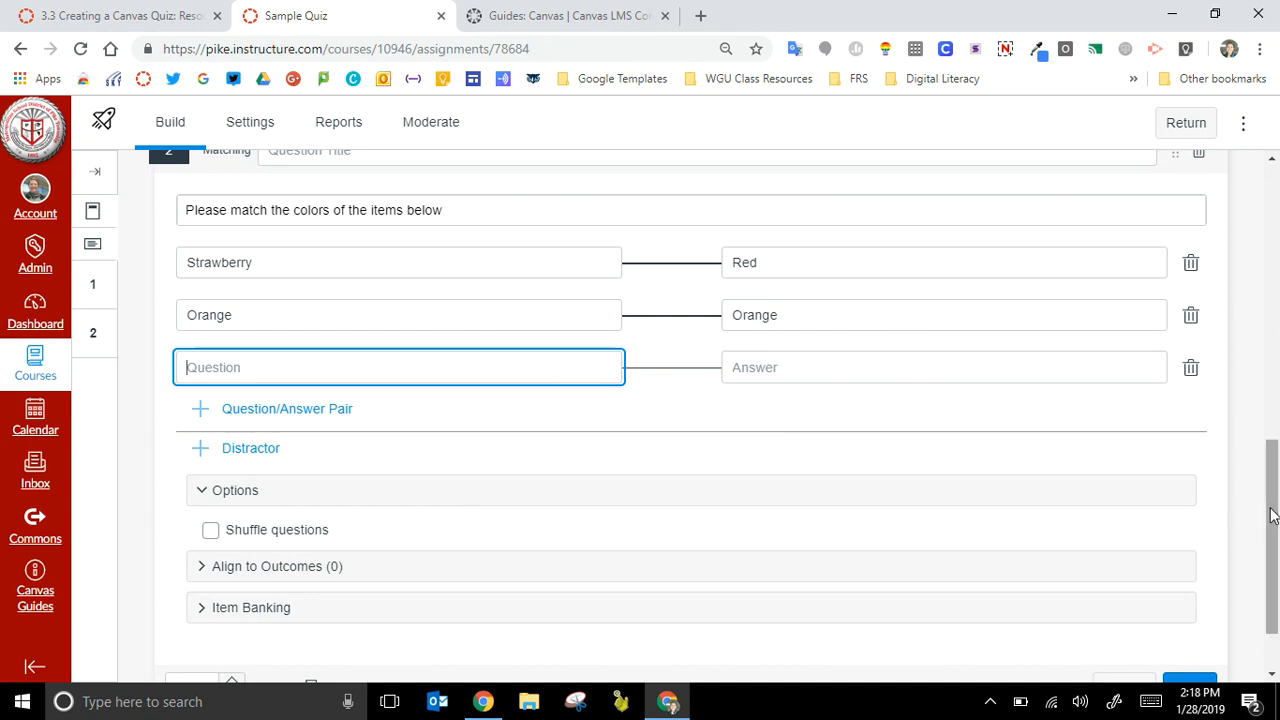
pyautogui.moveTo(1271, 515); pyautogui.dragTo(1273, 560)
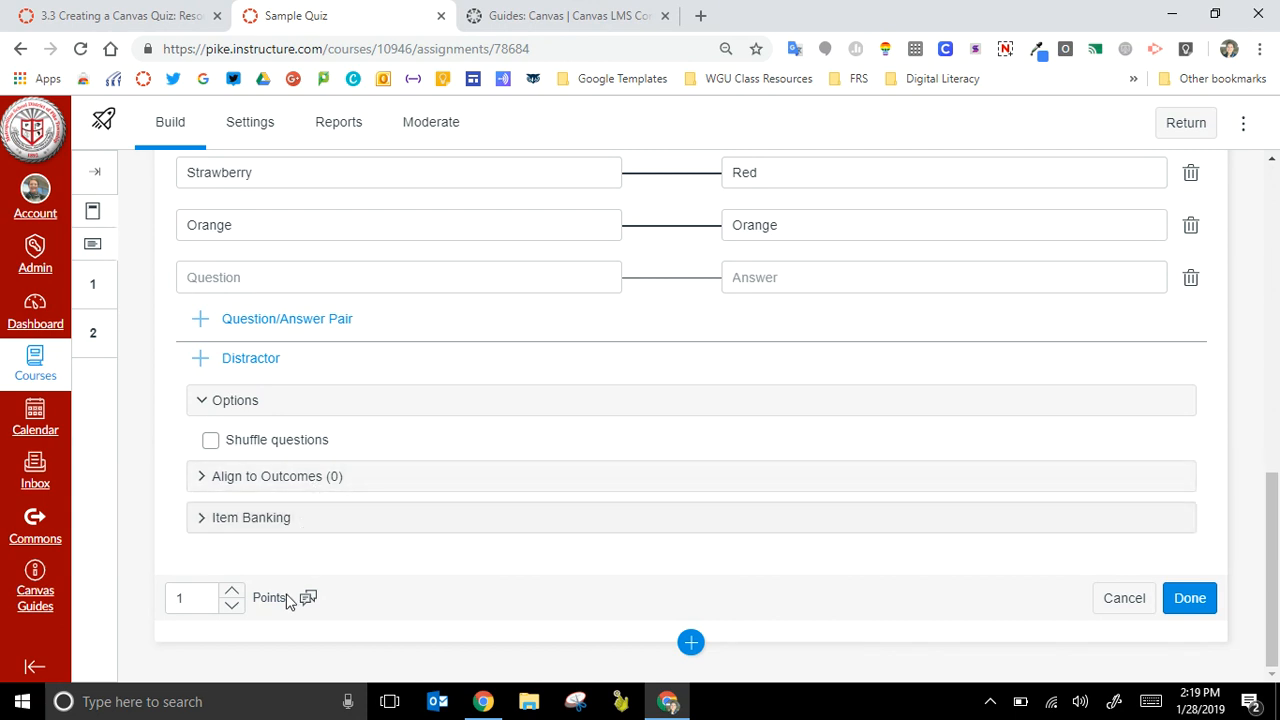
pyautogui.click(232, 590)
pyautogui.click(232, 592)
pyautogui.click(232, 592)
# Step: Delete the blank third pair and save the matching question
pyautogui.click(1190, 600)
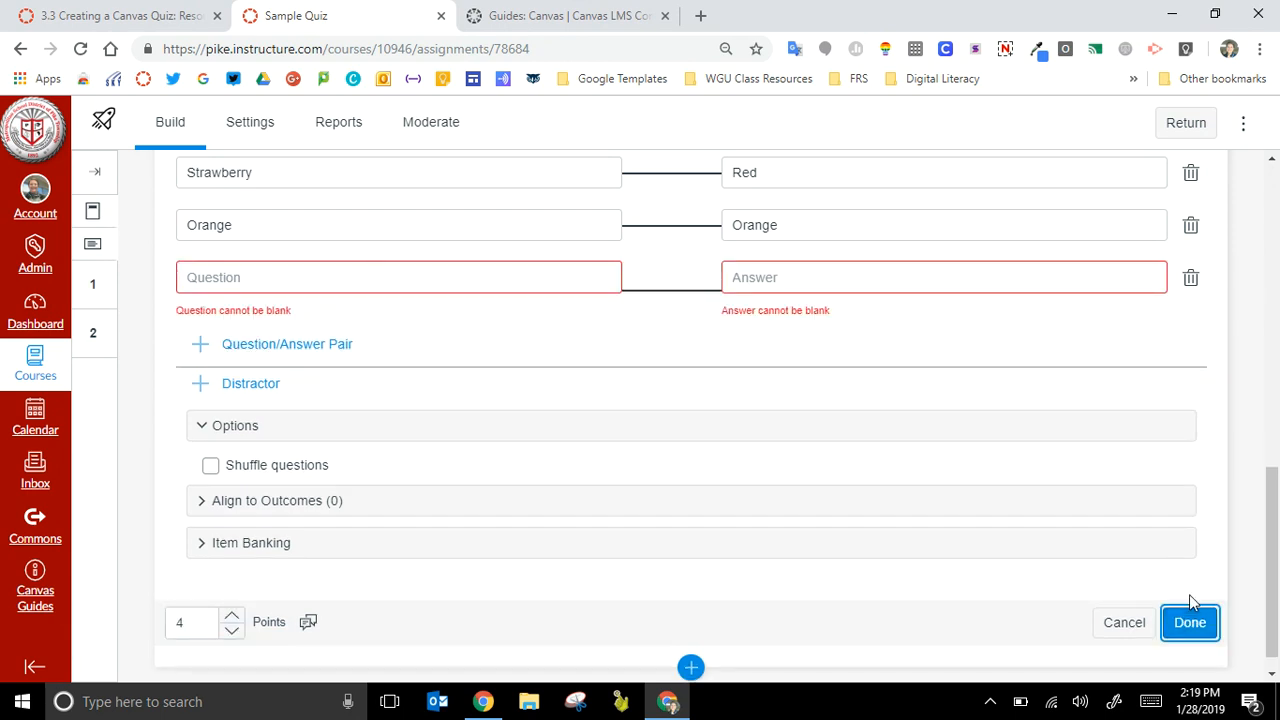
pyautogui.click(1191, 279)
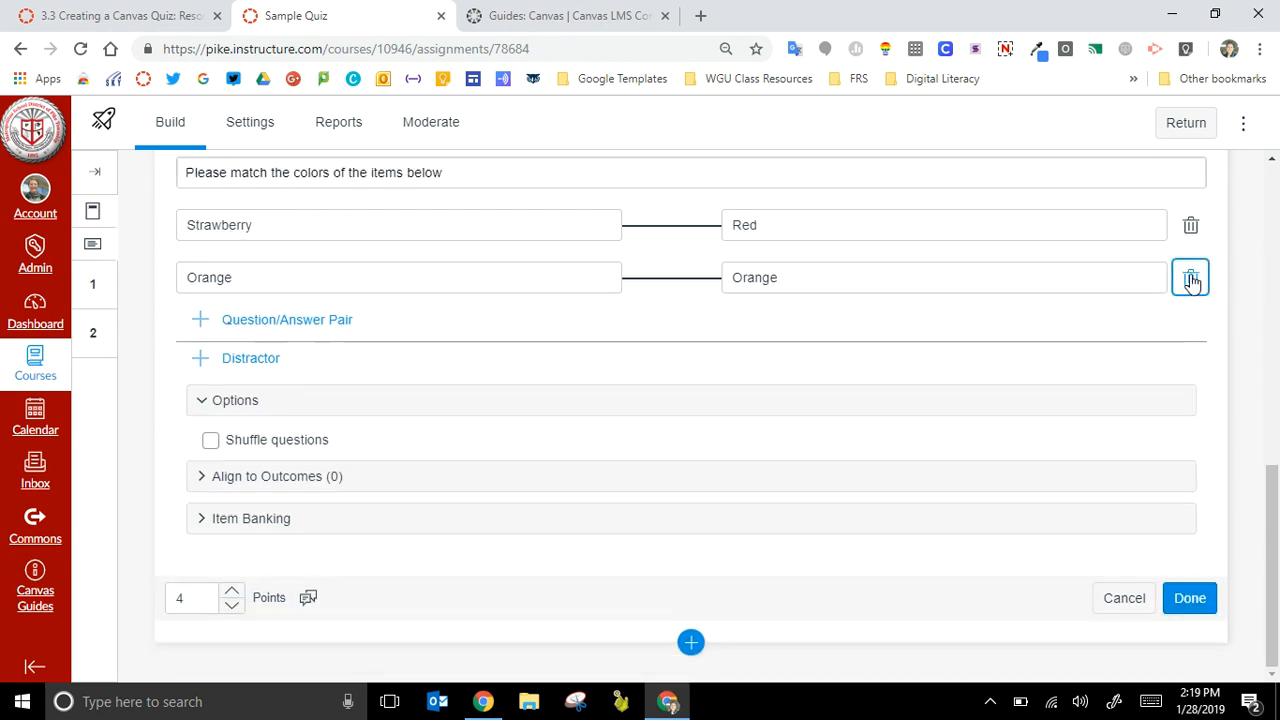
pyautogui.click(1188, 597)
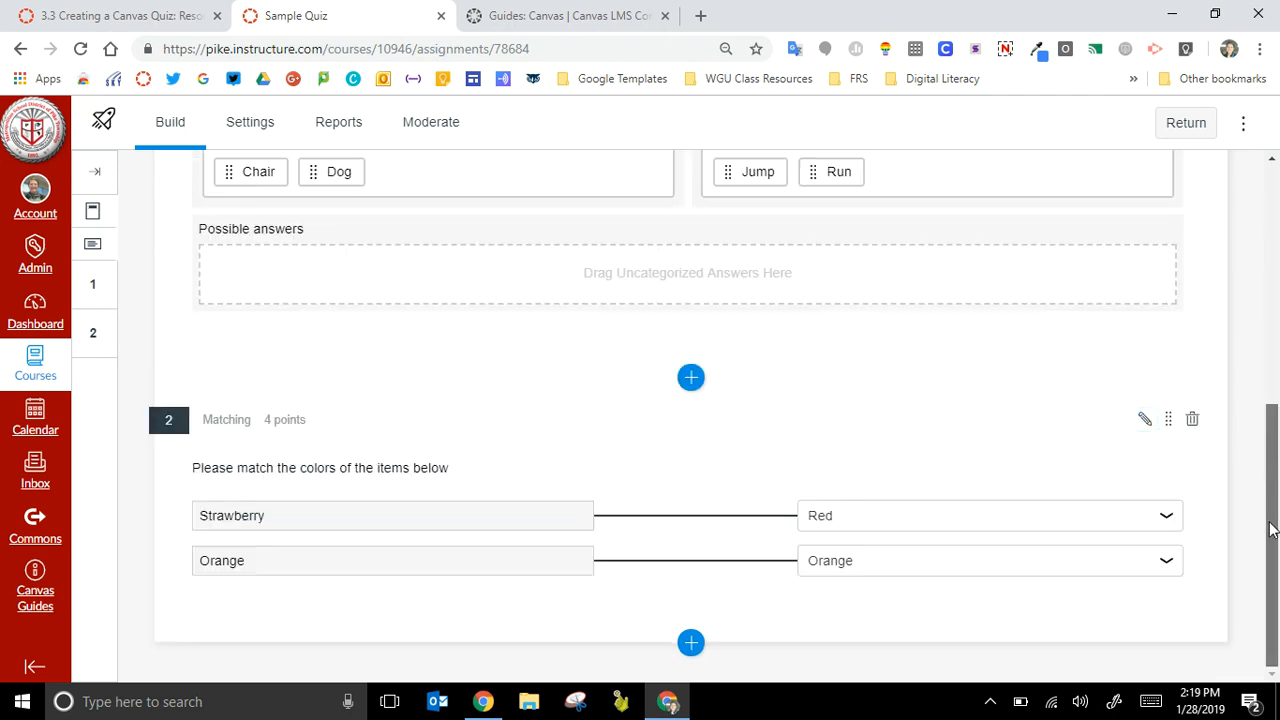
# Step: Insert a Stimulus below the matching question and title it "Reading Prompt"
pyautogui.click(691, 643)
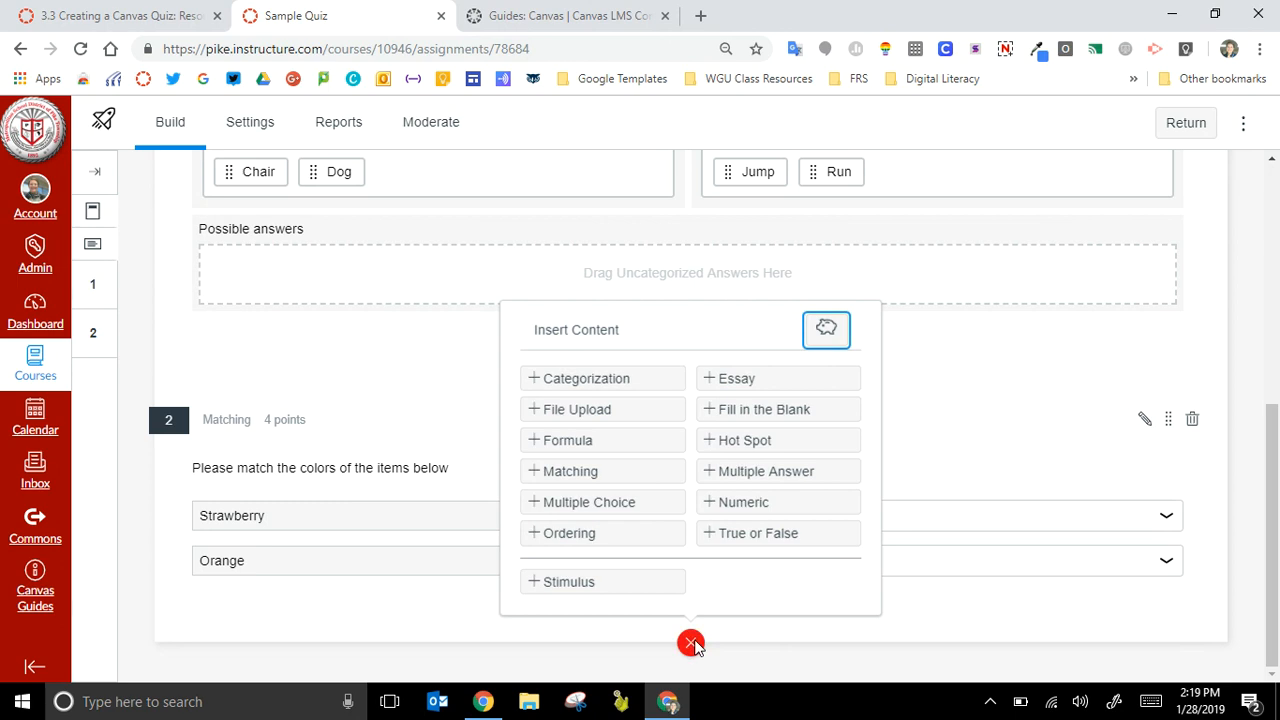
pyautogui.click(578, 590)
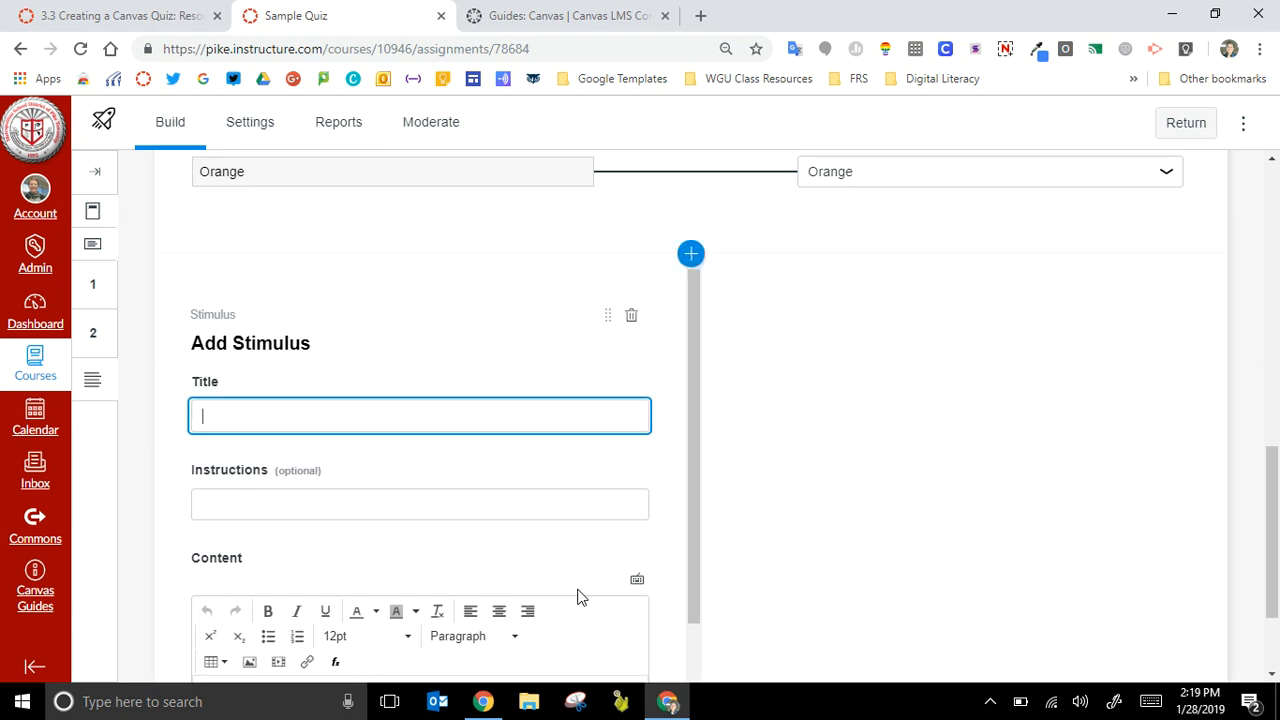
pyautogui.write('Rad')
pyautogui.press('BackSpace')
pyautogui.press('BackSpace')
pyautogui.write('ean')
pyautogui.press('BackSpace')
pyautogui.write('ding Prompt')
# Step: Enter "Please read the content below:" as the stimulus content and add the stimulus to the quiz
pyautogui.moveTo(694, 517); pyautogui.dragTo(695, 633)
pyautogui.click(392, 546)
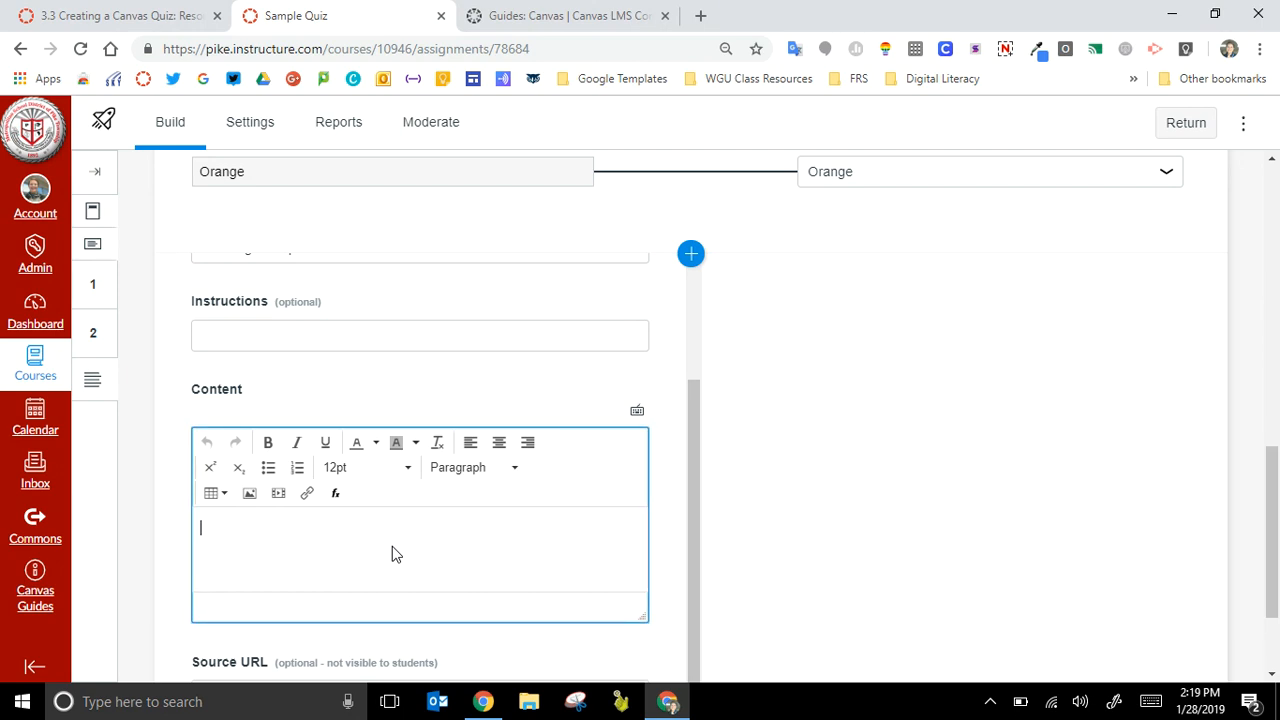
pyautogui.write('Please read the content below:')
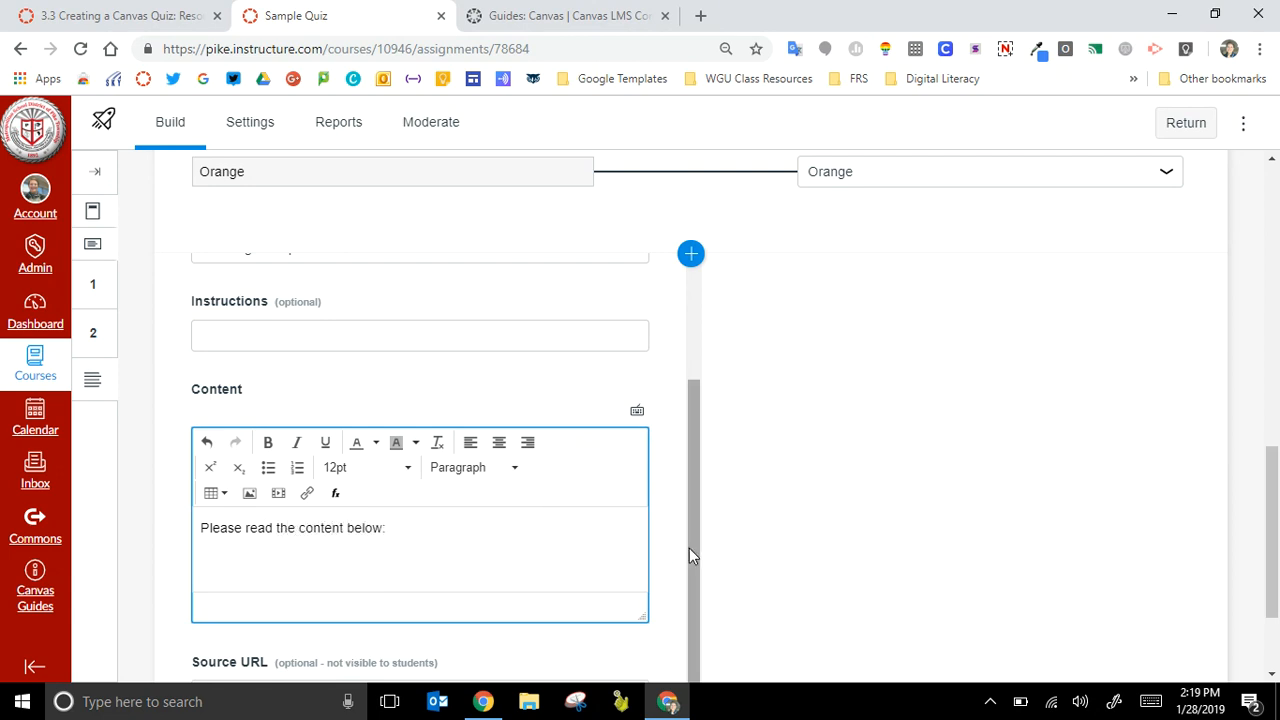
pyautogui.moveTo(689, 552); pyautogui.dragTo(689, 690)
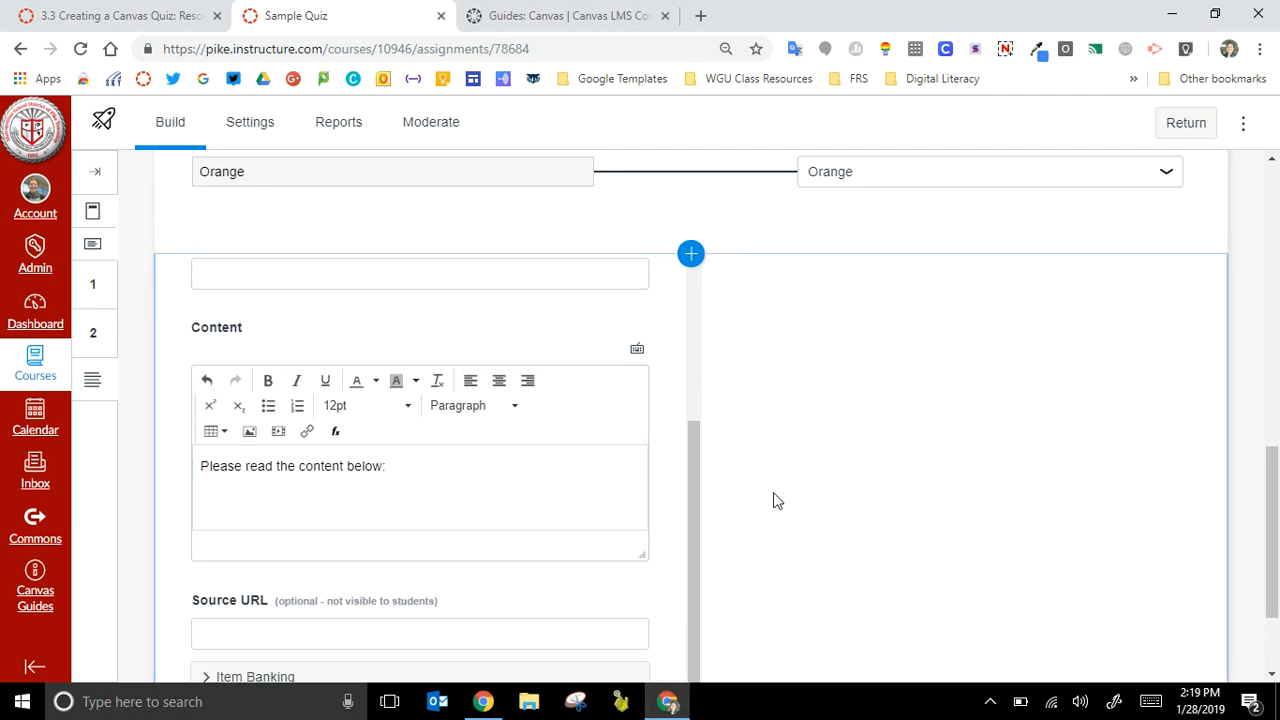
pyautogui.scroll(-2, 1271, 540)
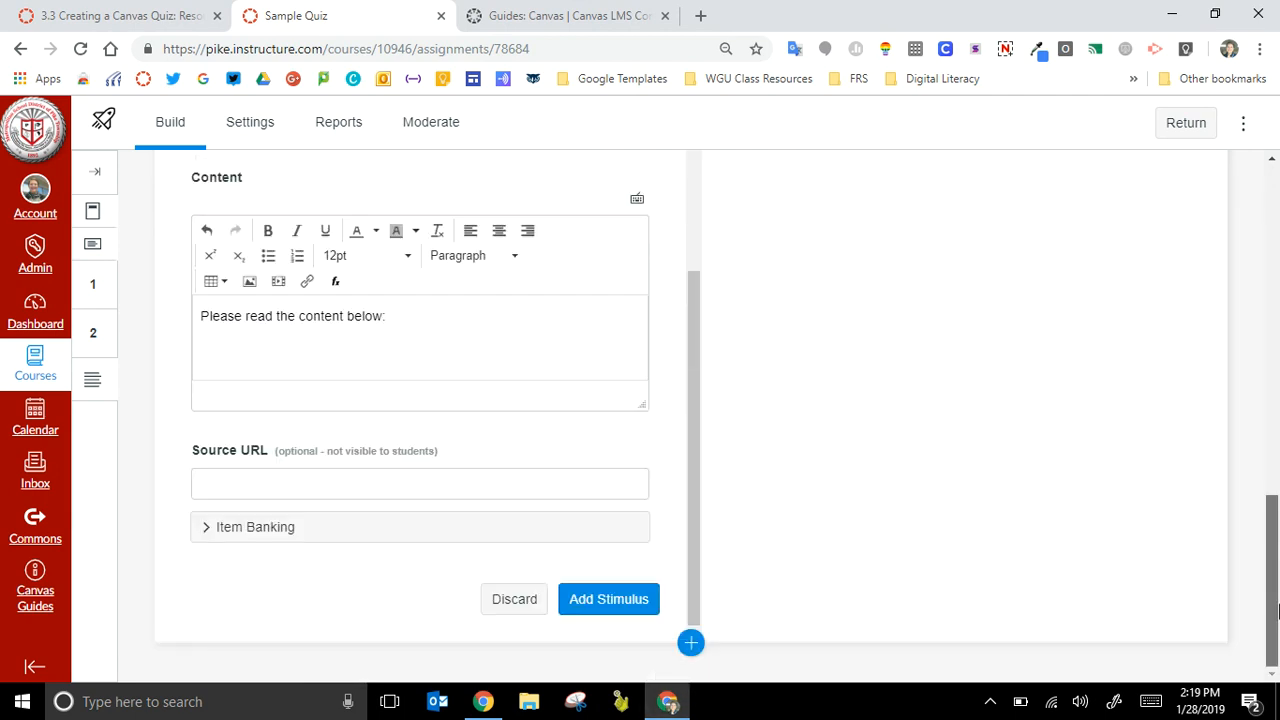
pyautogui.click(600, 607)
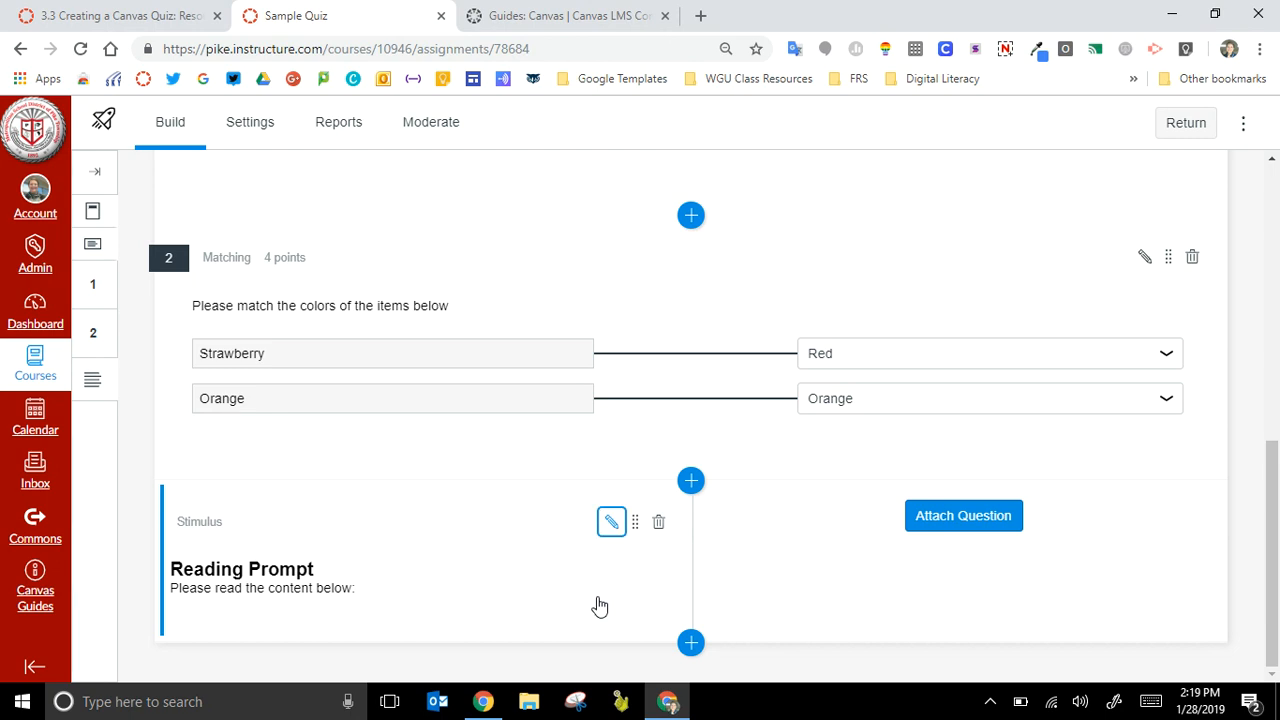
# Step: Attach a Multiple Choice question to the stimulus with the stem "Which of the answers is seen in the text to the left?"
pyautogui.click(974, 518)
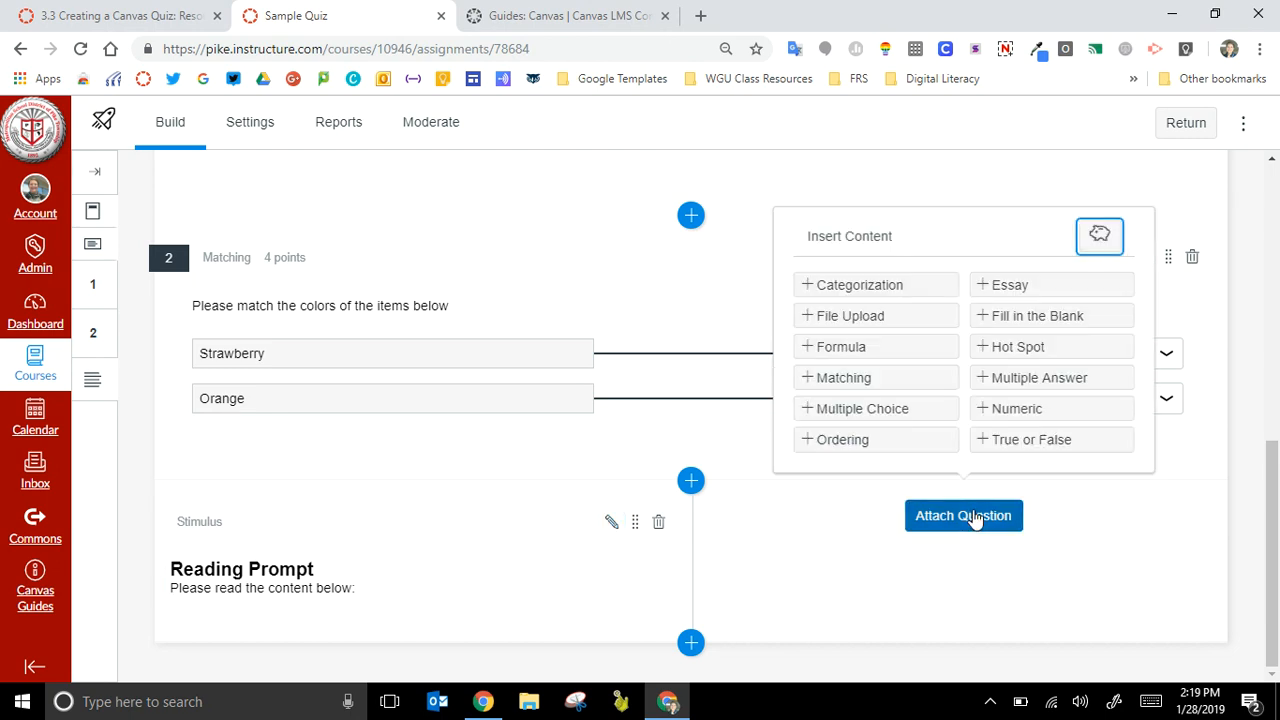
pyautogui.click(909, 410)
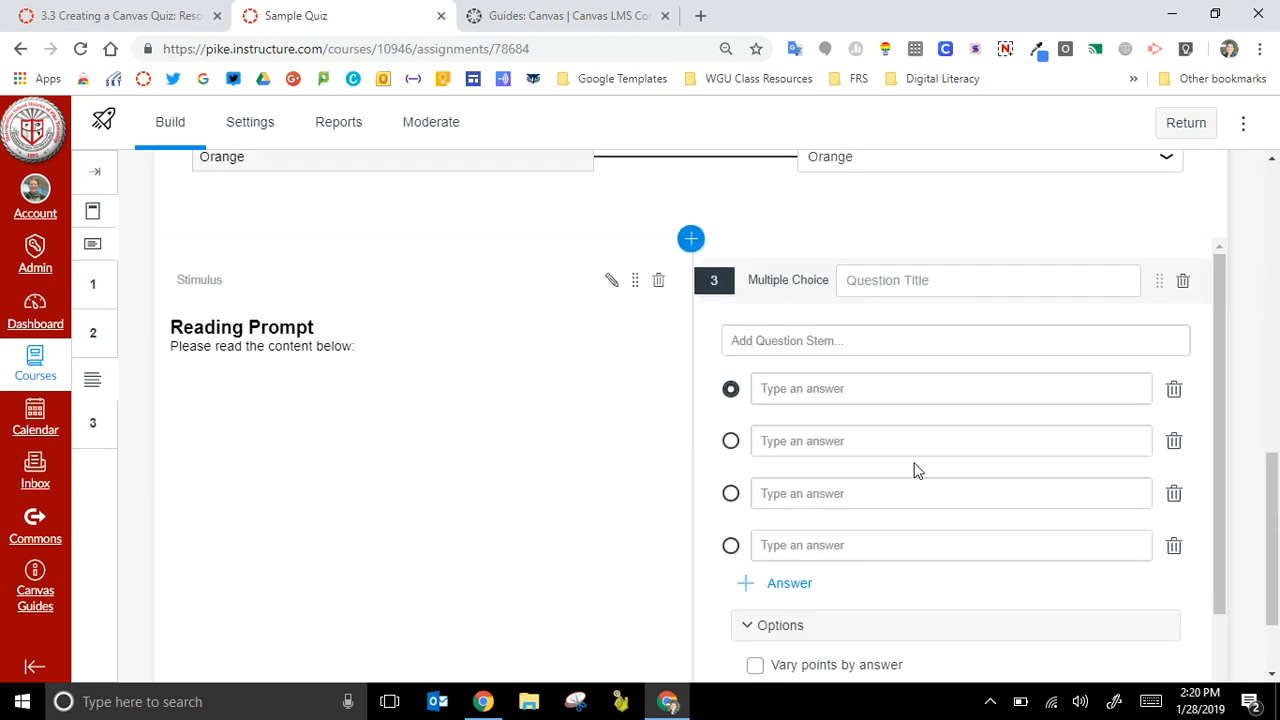
pyautogui.click(921, 339)
pyautogui.write('Plea')
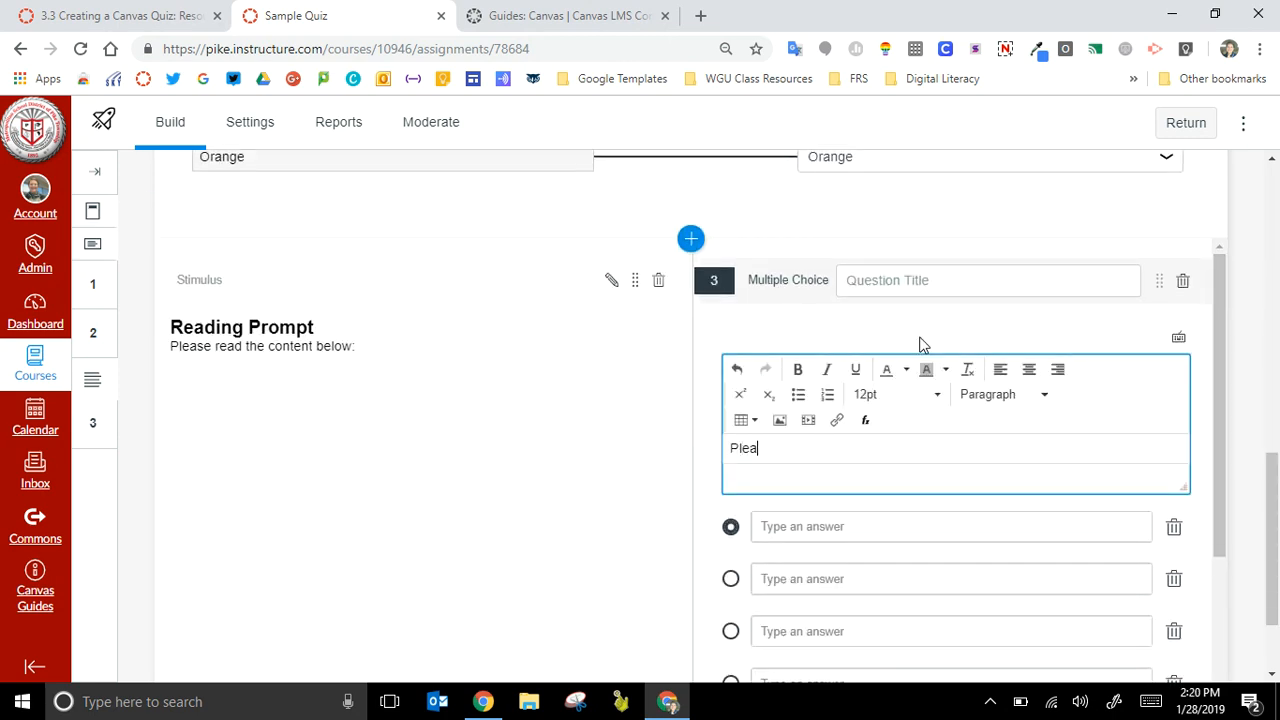
pyautogui.press('BackSpace')
pyautogui.press('BackSpace')
pyautogui.press('BackSpace')
pyautogui.press('BackSpace')
pyautogui.write('Which of the answers ')
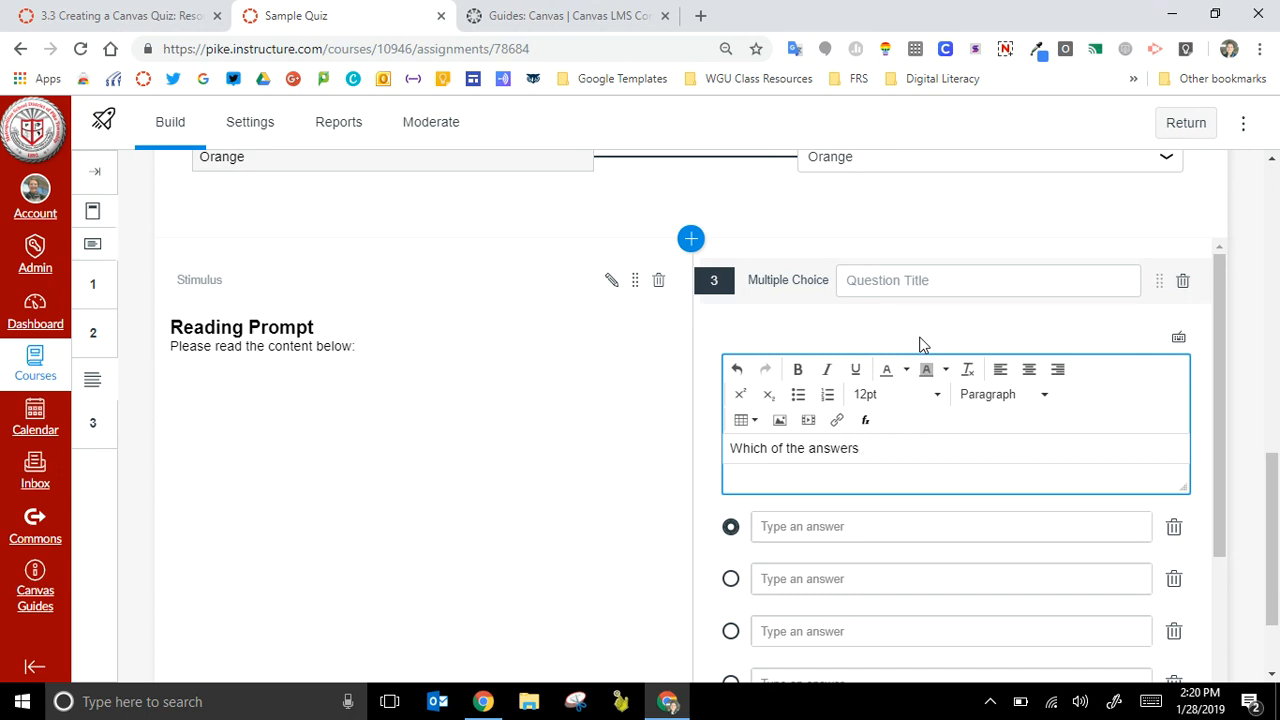
pyautogui.write('is seen in the text to the le')
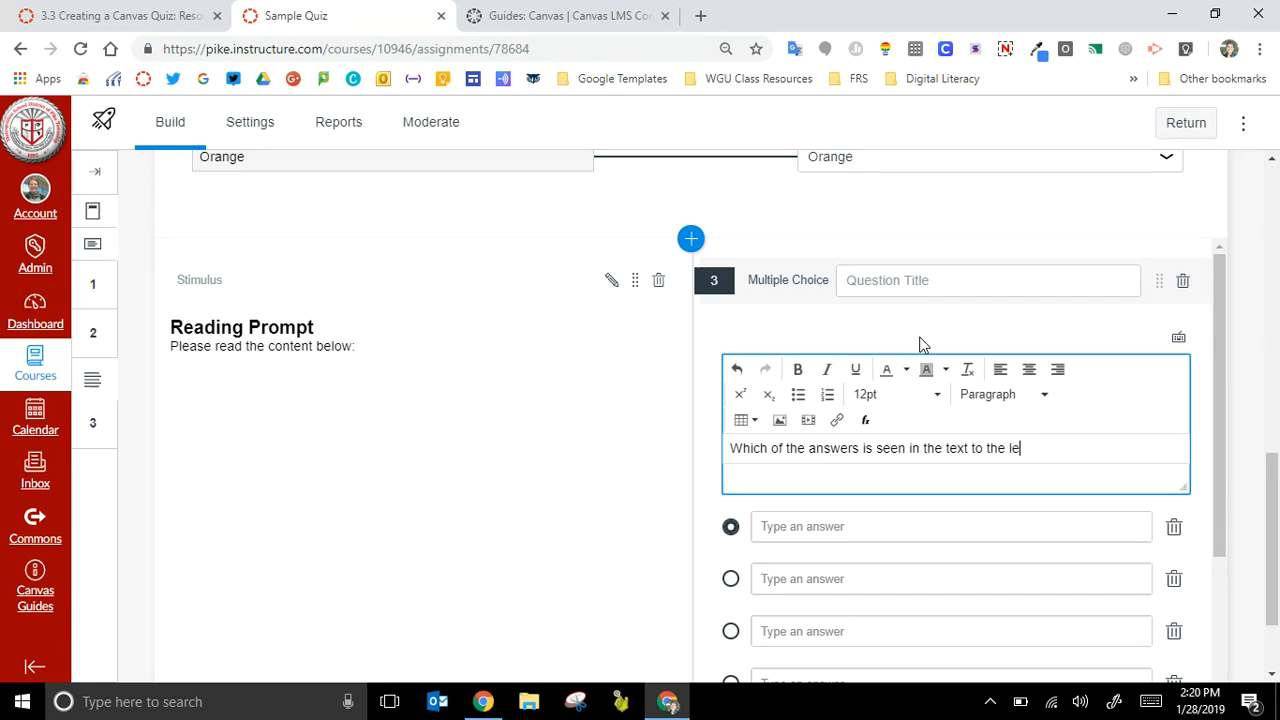
pyautogui.write('ft?')
# Step: Enter "Reading", "Yelling" and "Orange" as the multiple choice answers and delete the empty fourth answer
pyautogui.click(1006, 534)
pyautogui.write('Reading')
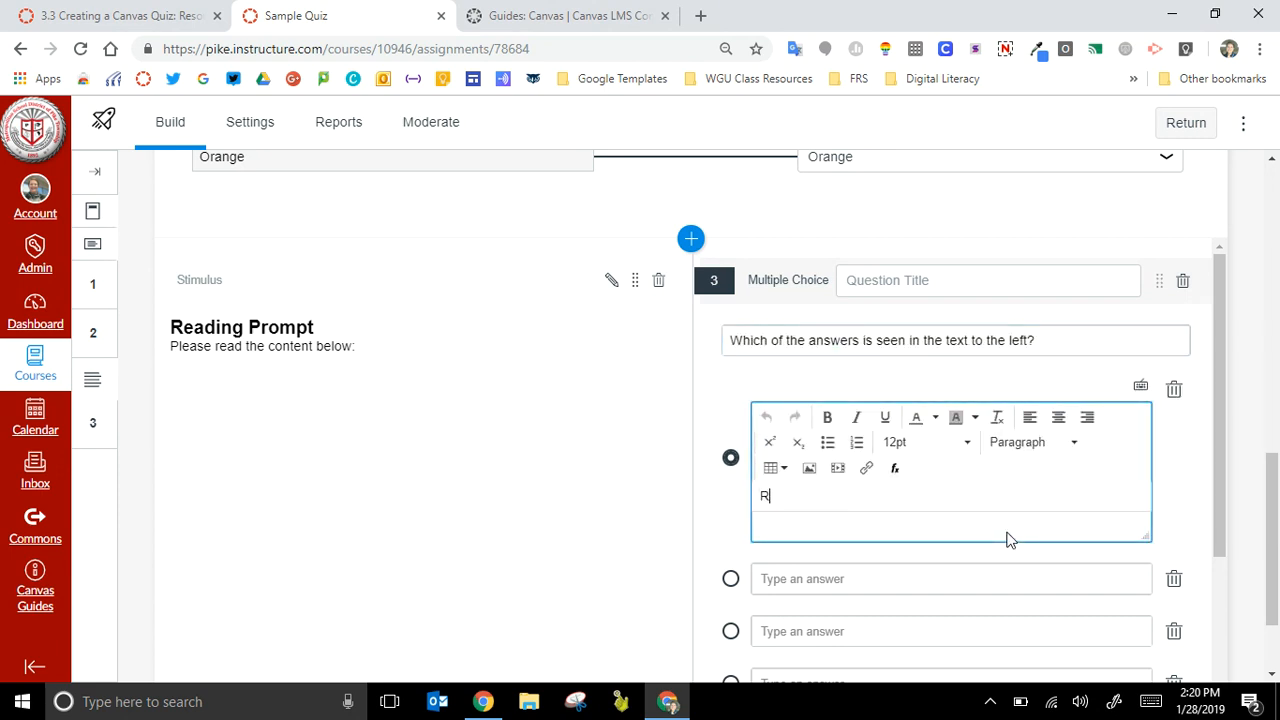
pyautogui.click(1000, 589)
pyautogui.write('Yellin')
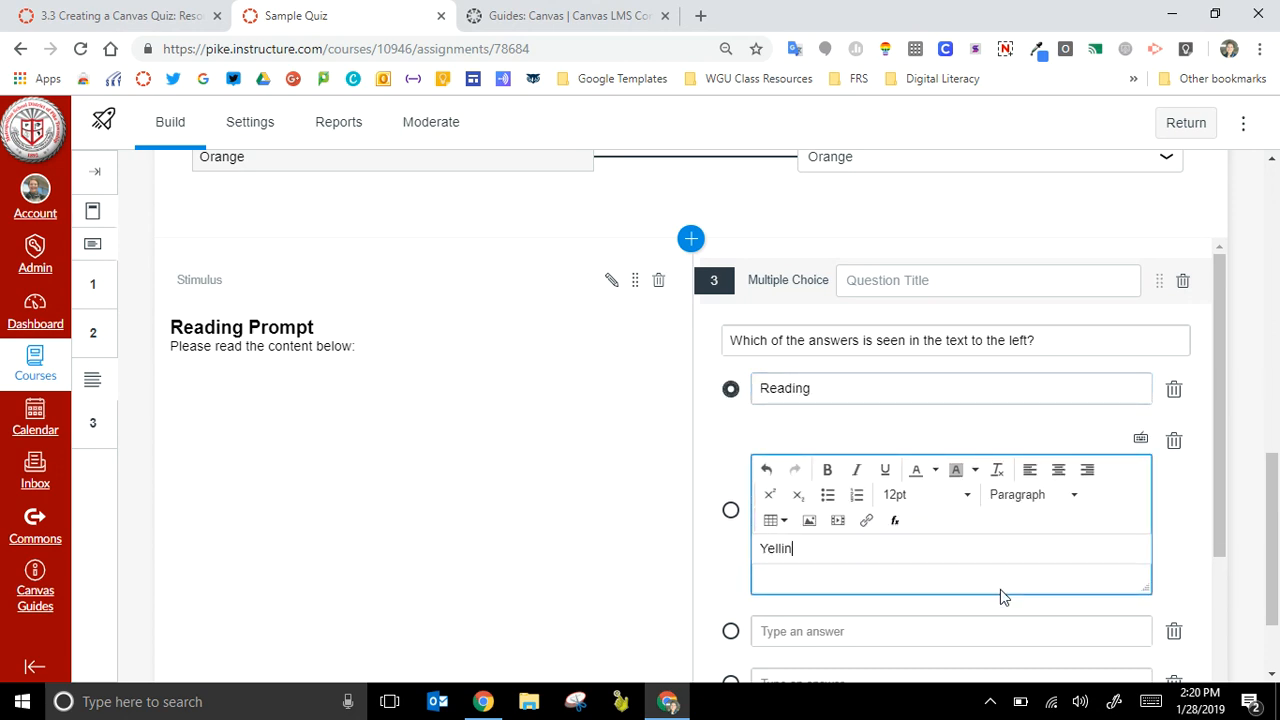
pyautogui.write('g')
pyautogui.click(995, 634)
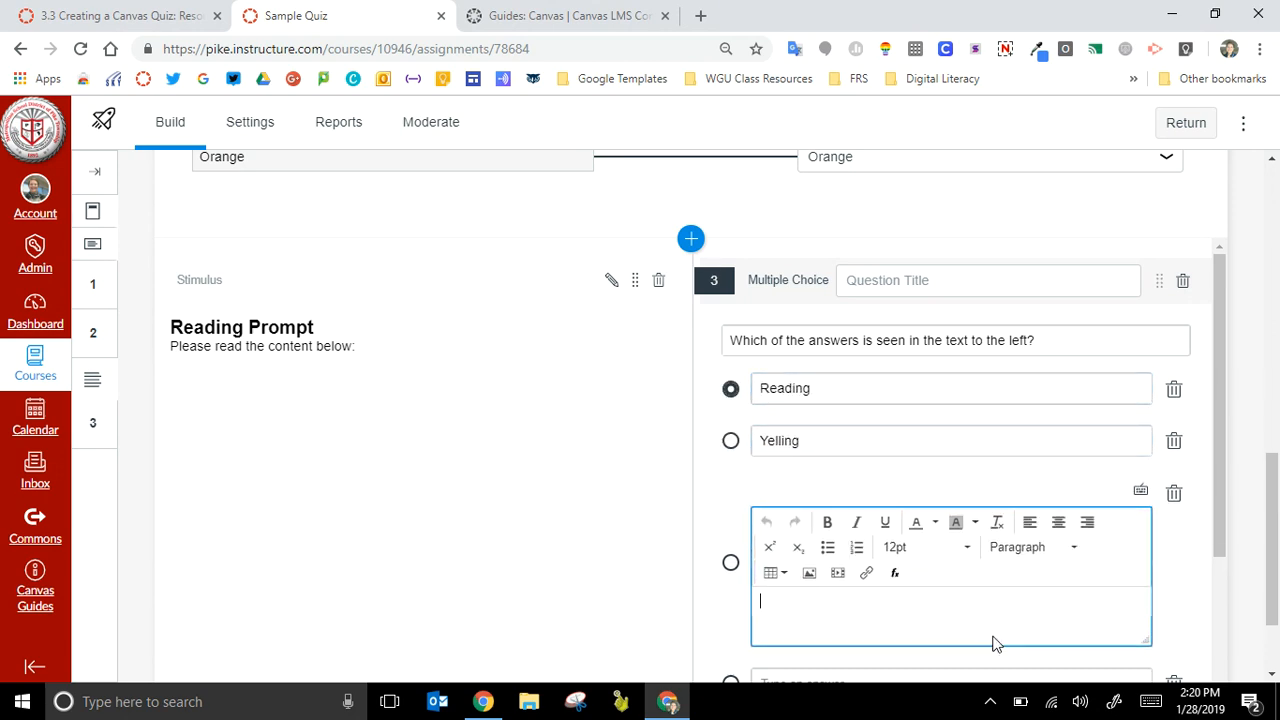
pyautogui.write('Orange')
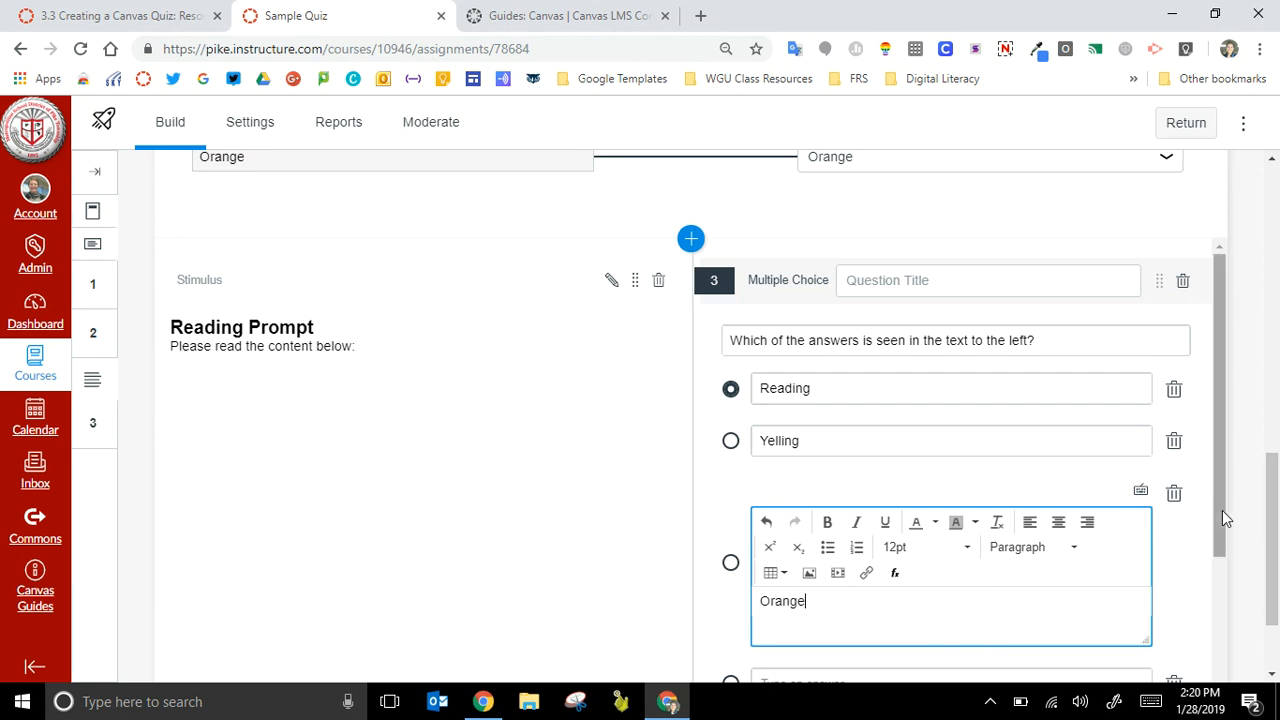
pyautogui.moveTo(1221, 511); pyautogui.dragTo(1212, 590)
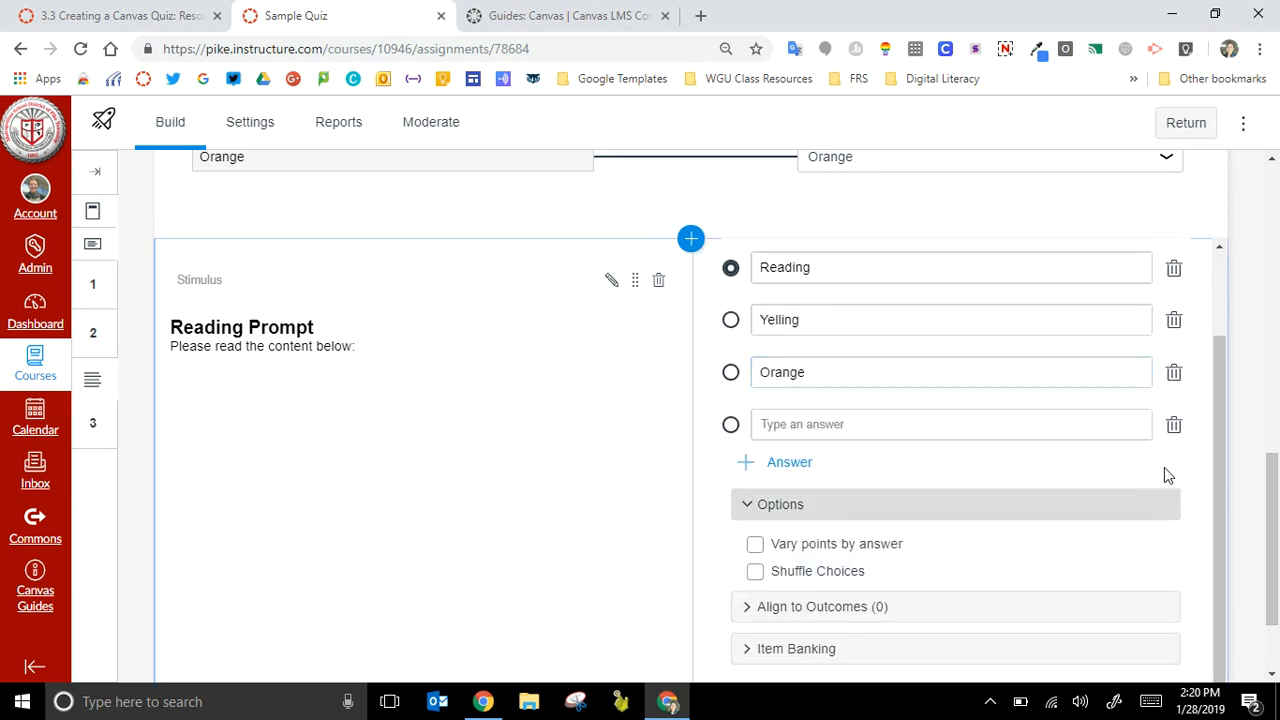
pyautogui.click(1175, 424)
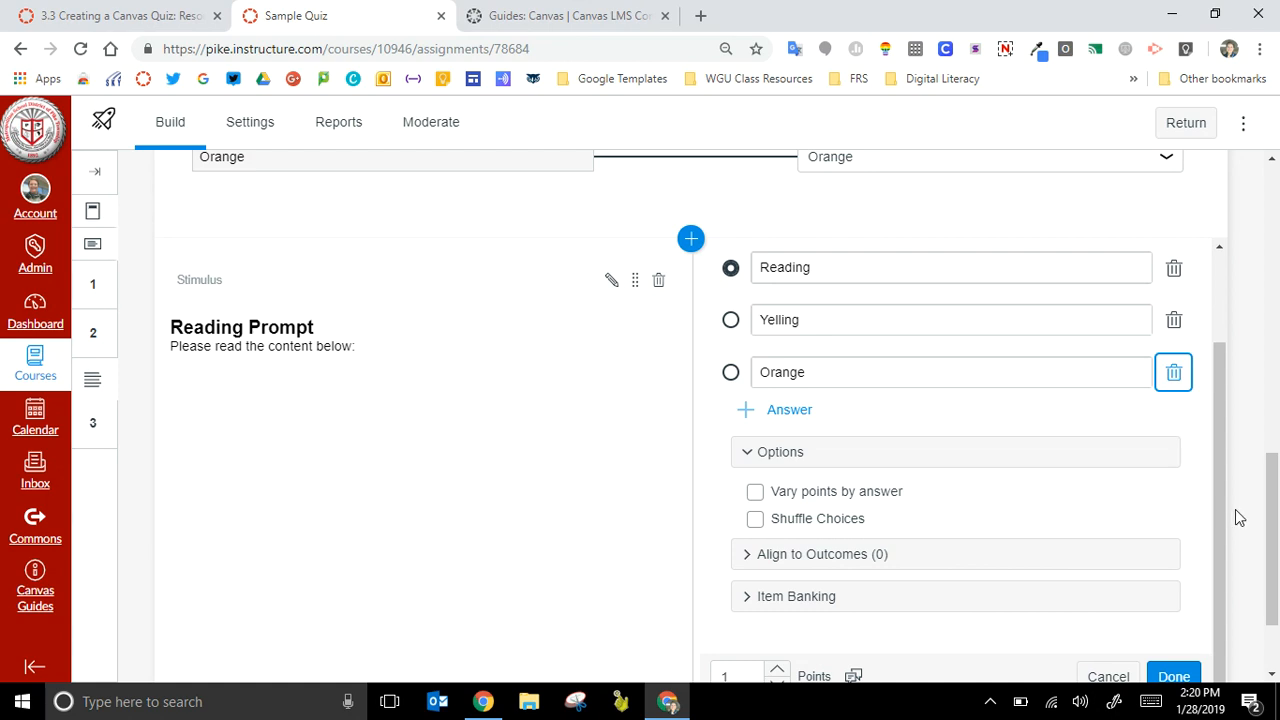
# Step: Mark "Reading" as the correct answer of the attached multiple choice question and save the question
pyautogui.moveTo(1220, 517); pyautogui.dragTo(1223, 434)
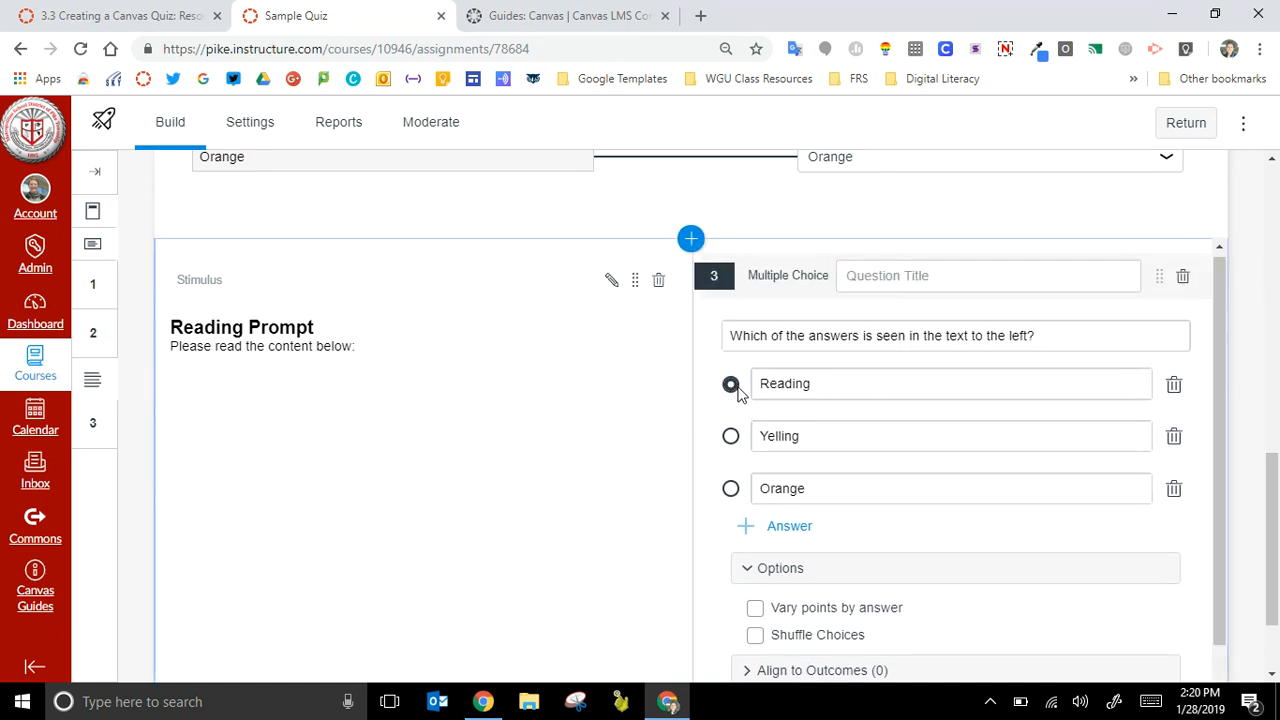
pyautogui.click(731, 440)
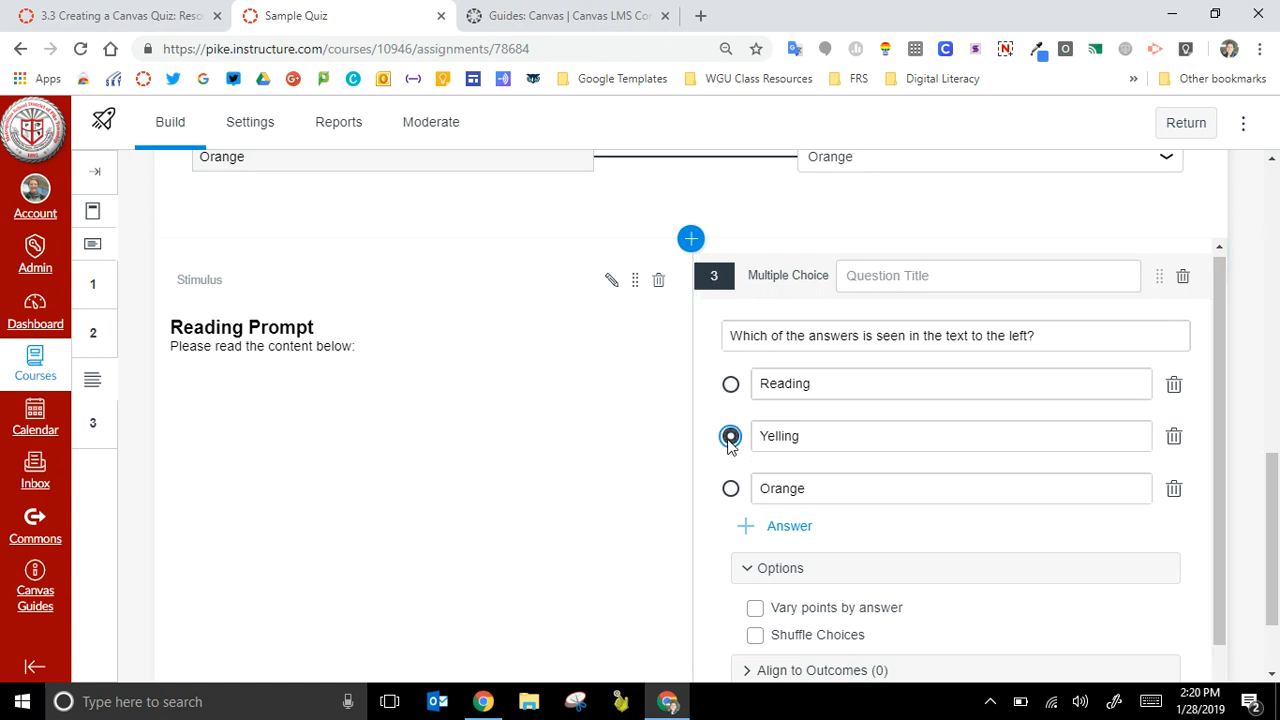
pyautogui.click(732, 489)
pyautogui.click(732, 386)
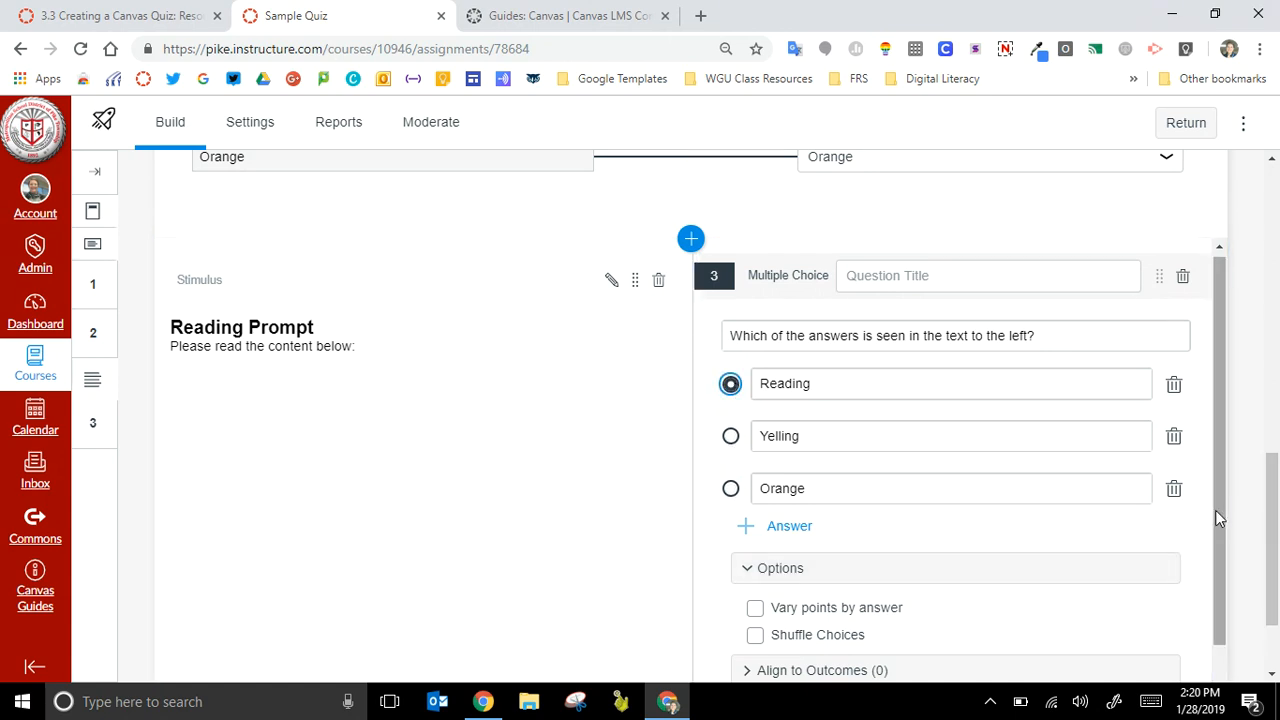
pyautogui.moveTo(1215, 510); pyautogui.dragTo(1214, 618)
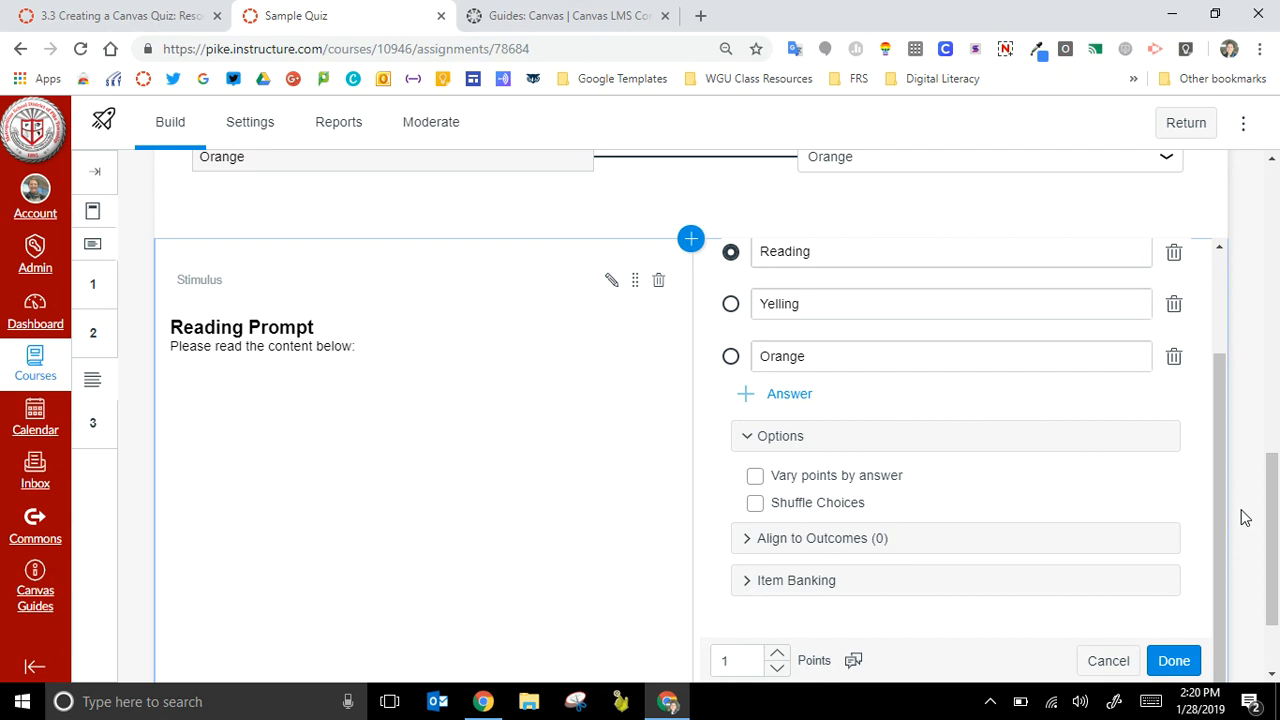
pyautogui.scroll(-1, 838, 510)
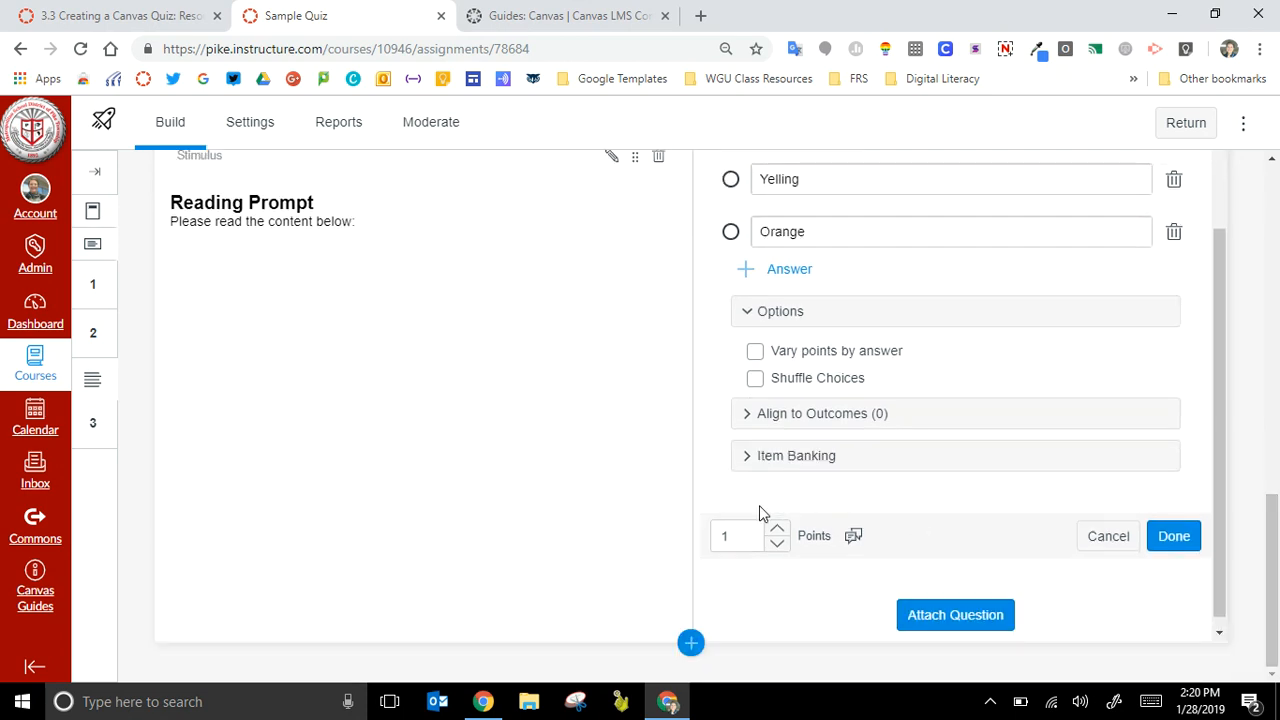
pyautogui.click(1174, 539)
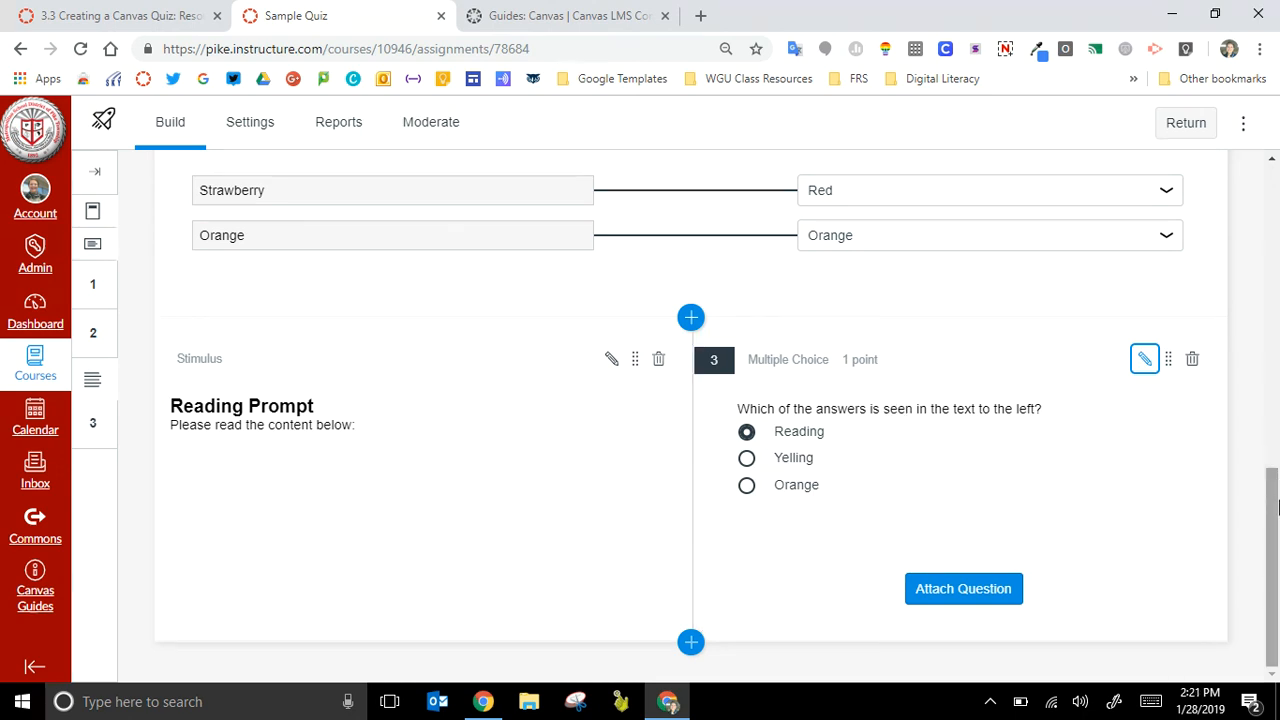
# Step: Insert a Hot Spot question below the stimulus with the stem "Click on the correct answer"
pyautogui.click(691, 642)
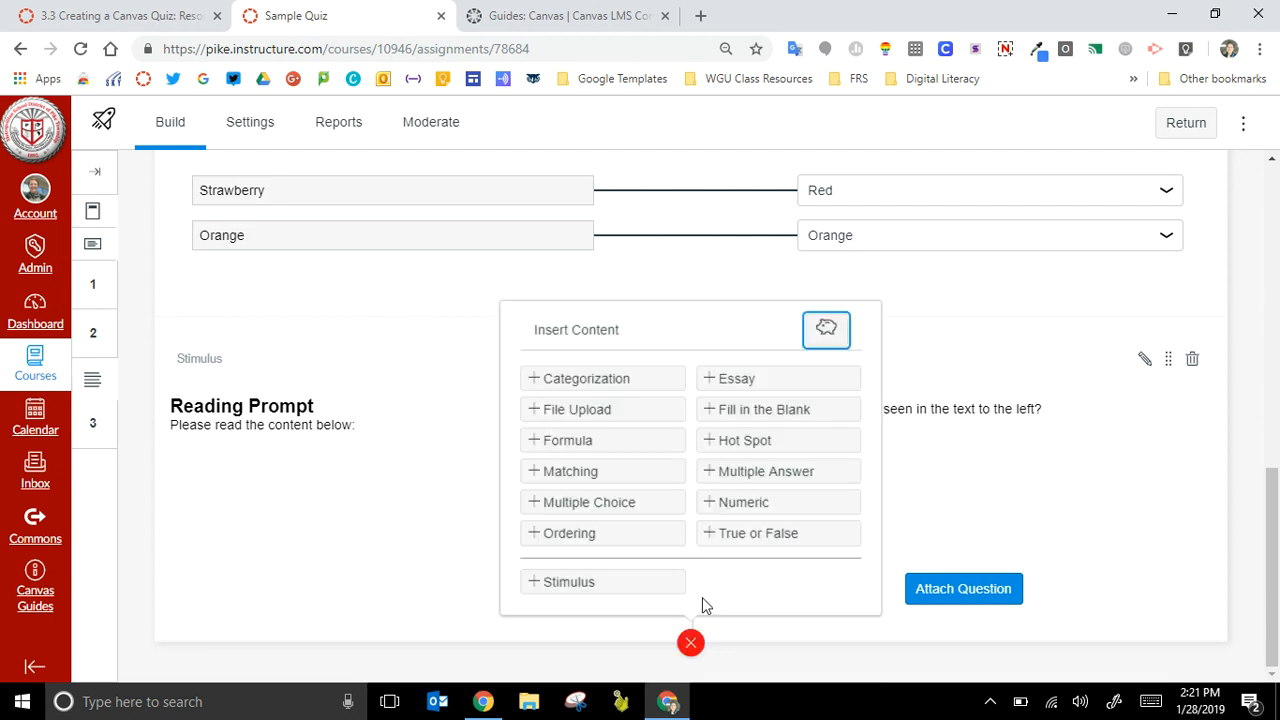
pyautogui.click(762, 445)
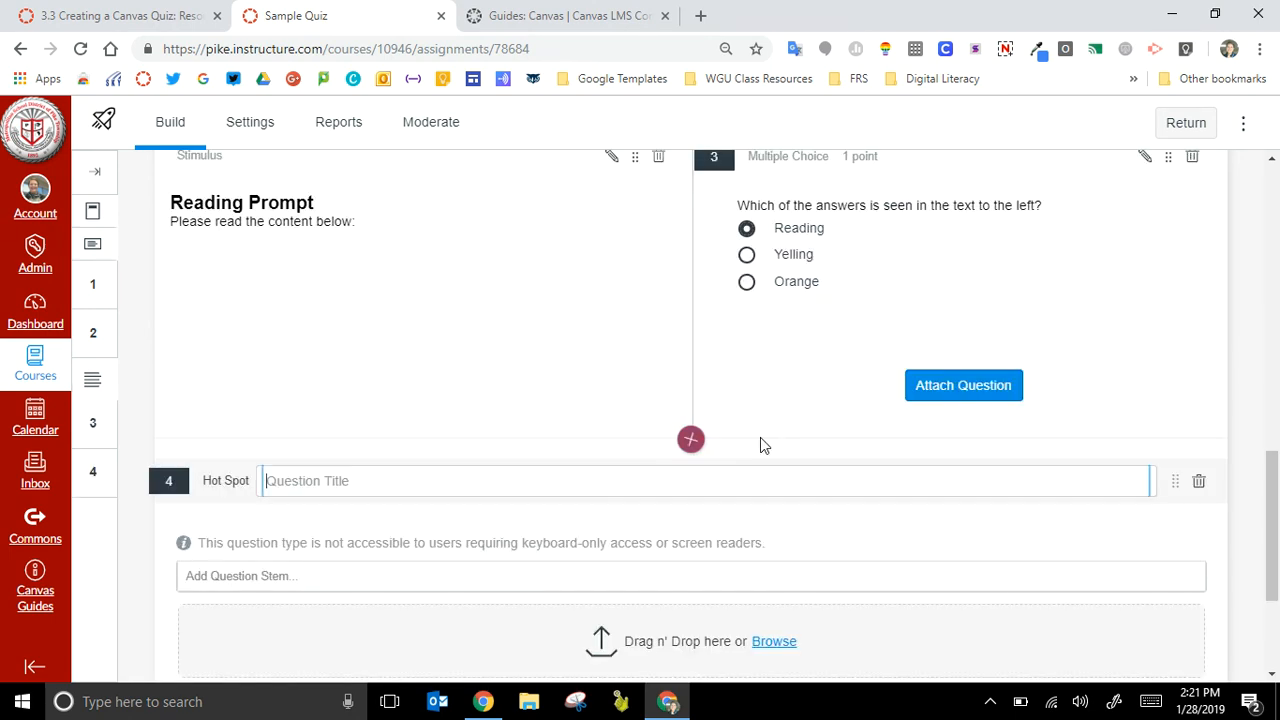
pyautogui.click(526, 574)
pyautogui.moveTo(1268, 522); pyautogui.dragTo(1270, 600)
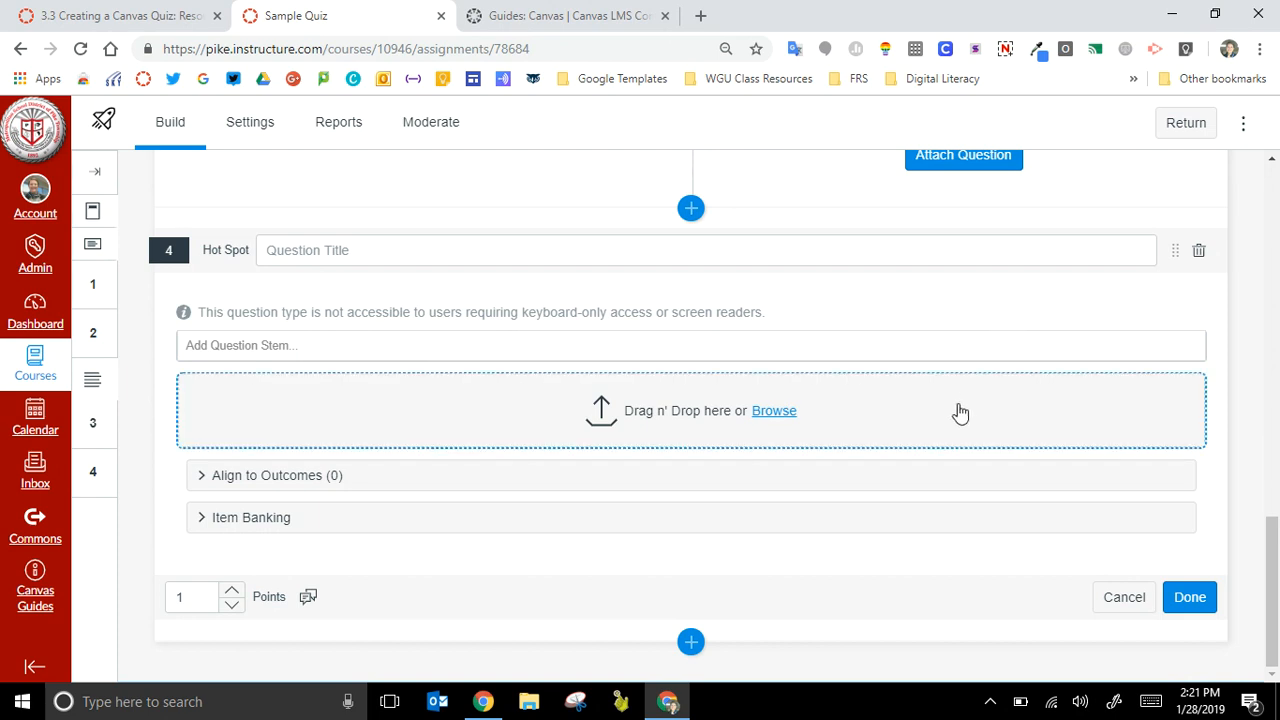
pyautogui.click(960, 352)
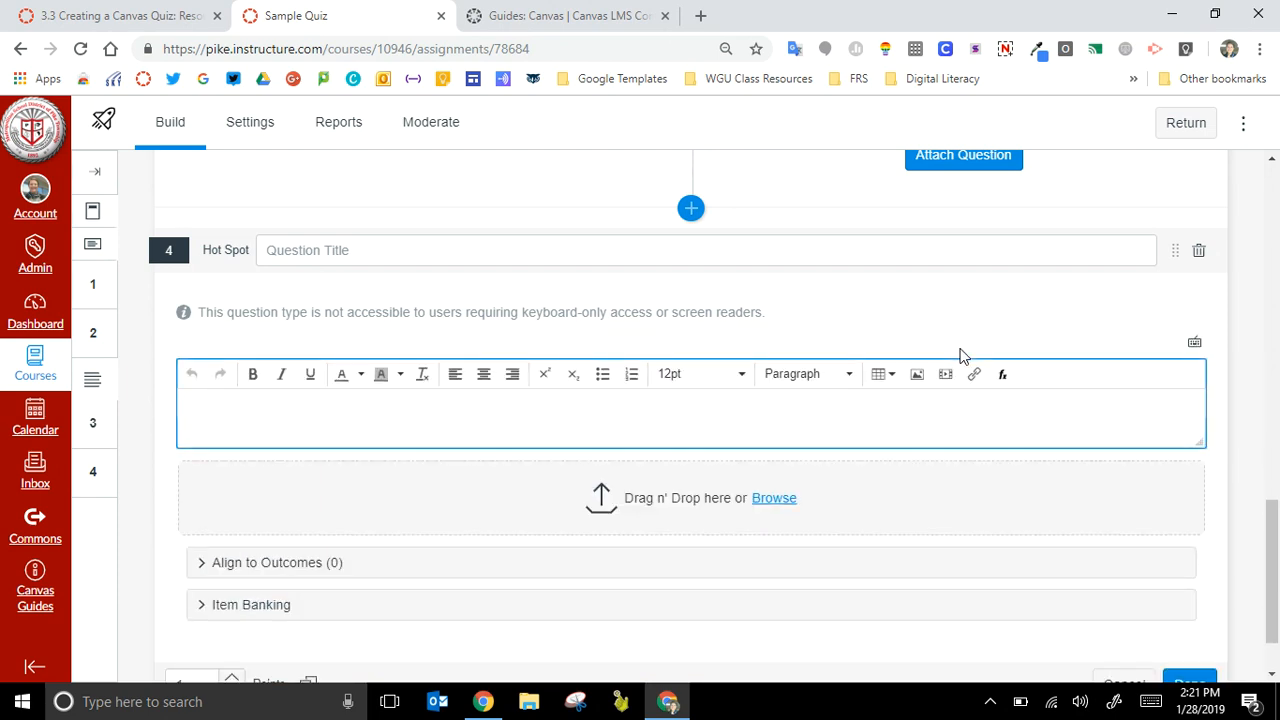
pyautogui.write('Click on the correct answer')
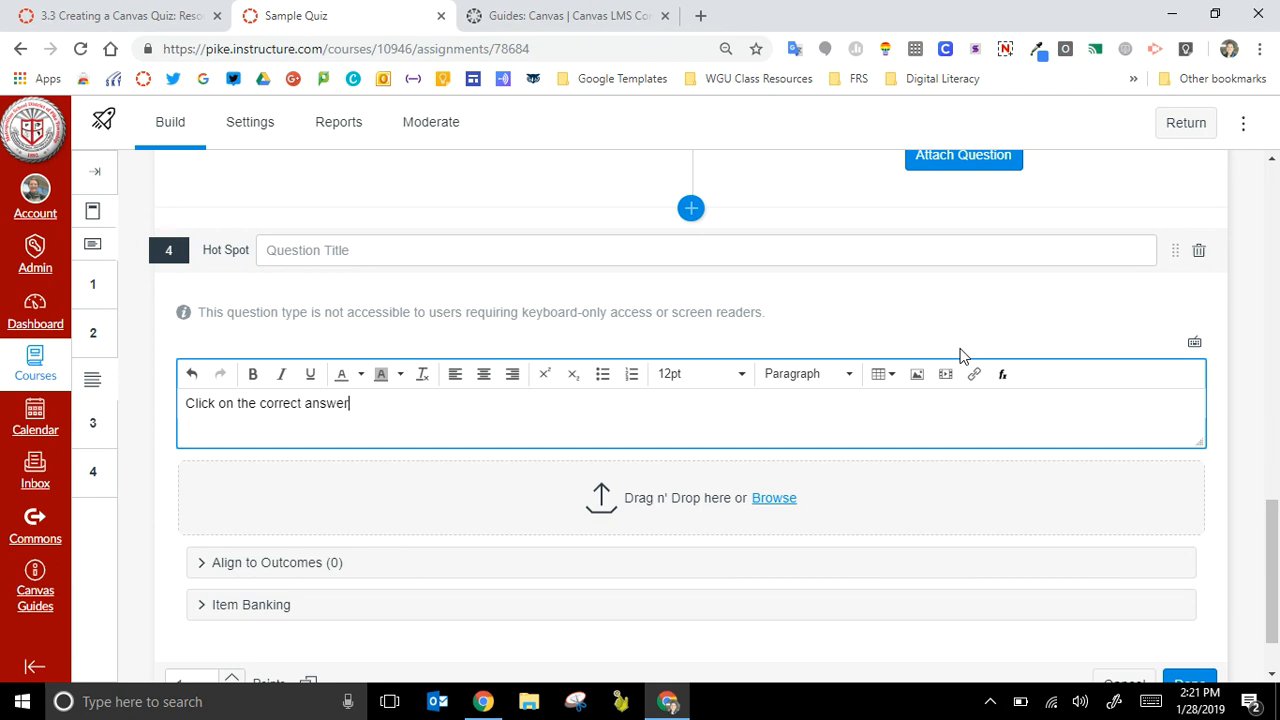
# Step: Upload the wordcloud image from the Downloads folder as the hot spot question's picture
pyautogui.click(727, 503)
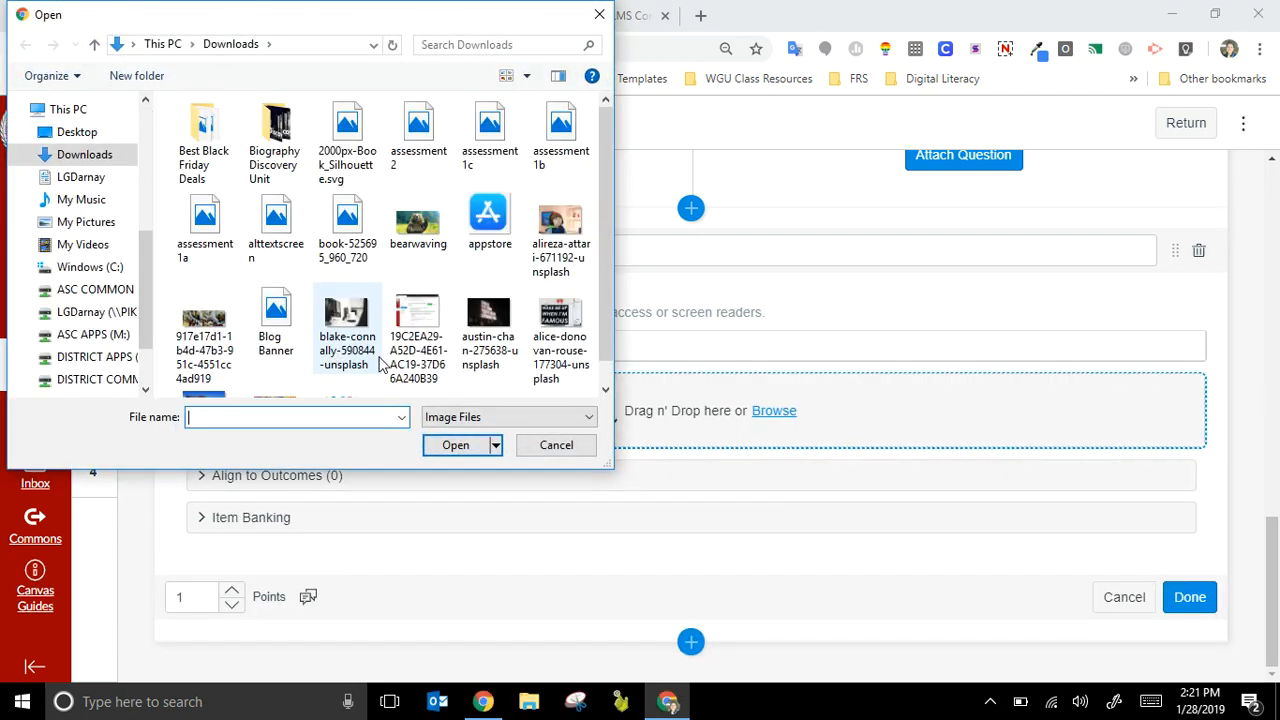
pyautogui.moveTo(606, 119); pyautogui.dragTo(605, 160)
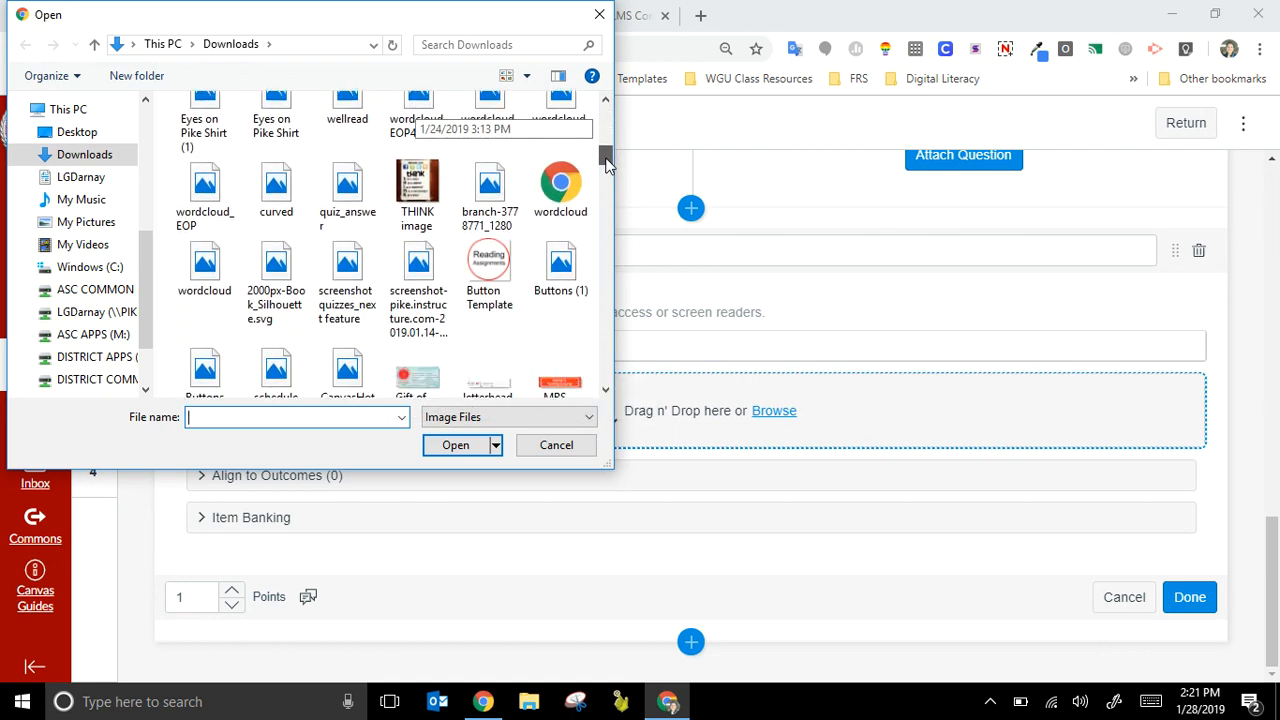
pyautogui.click(558, 200)
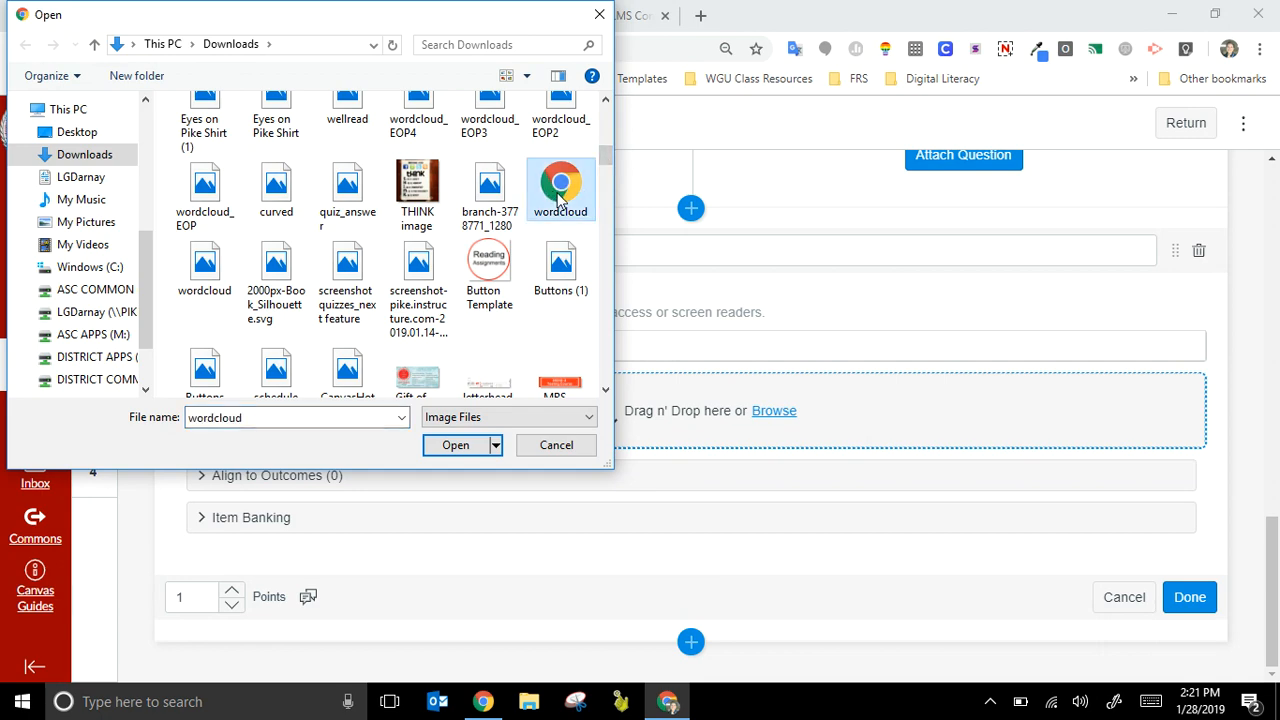
pyautogui.doubleClick(558, 200)
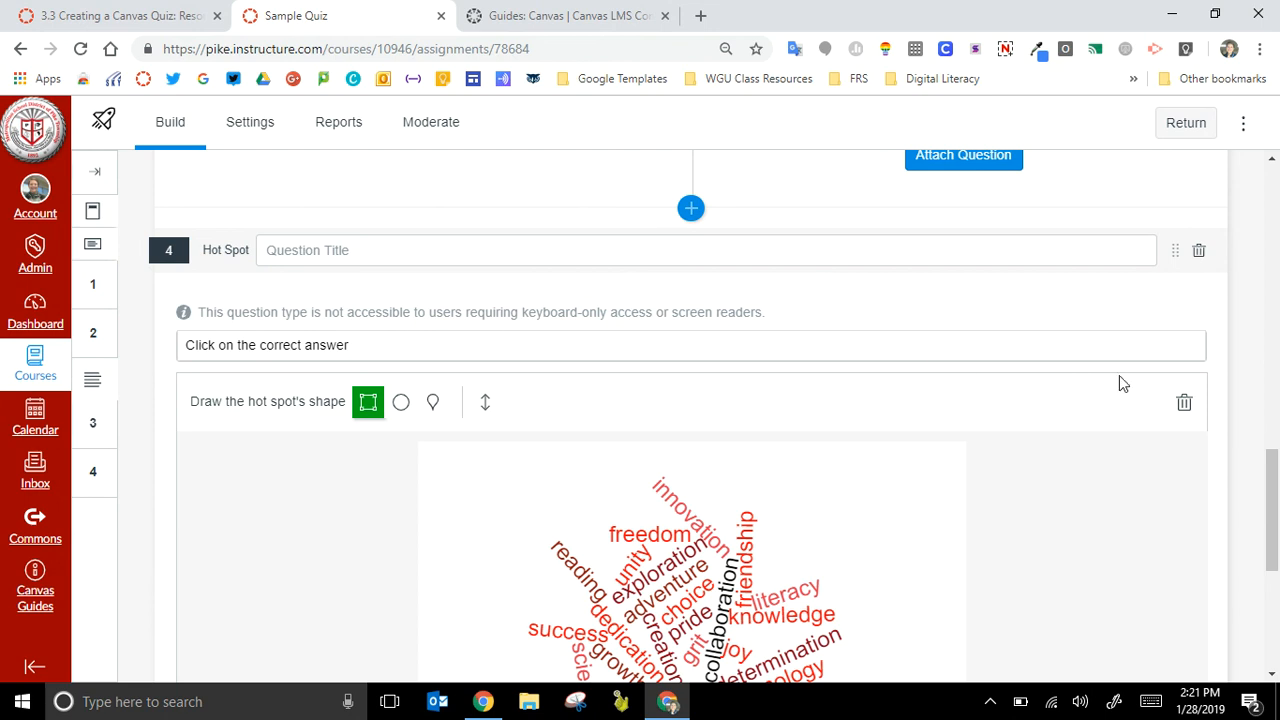
# Step: Draw a rectangular hot spot around the word "learning" in the word cloud and save the question
pyautogui.moveTo(1275, 518); pyautogui.dragTo(1275, 578)
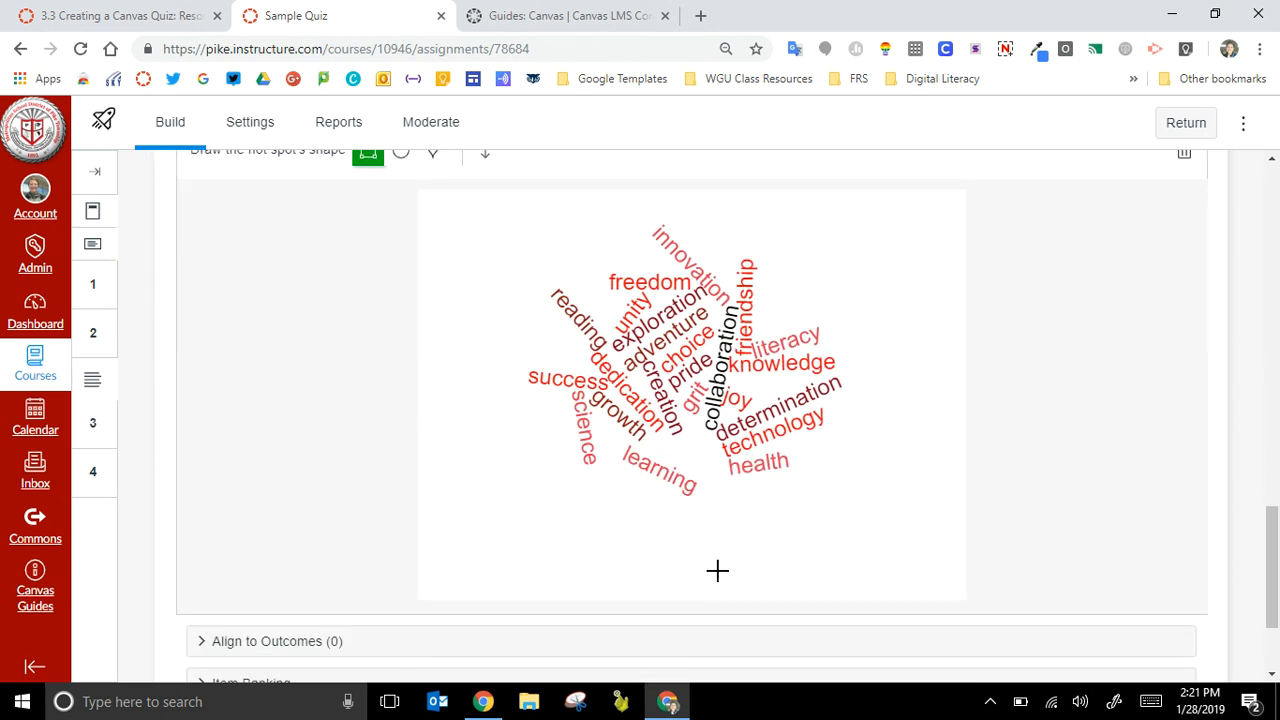
pyautogui.click(618, 441)
pyautogui.moveTo(618, 441); pyautogui.dragTo(708, 504)
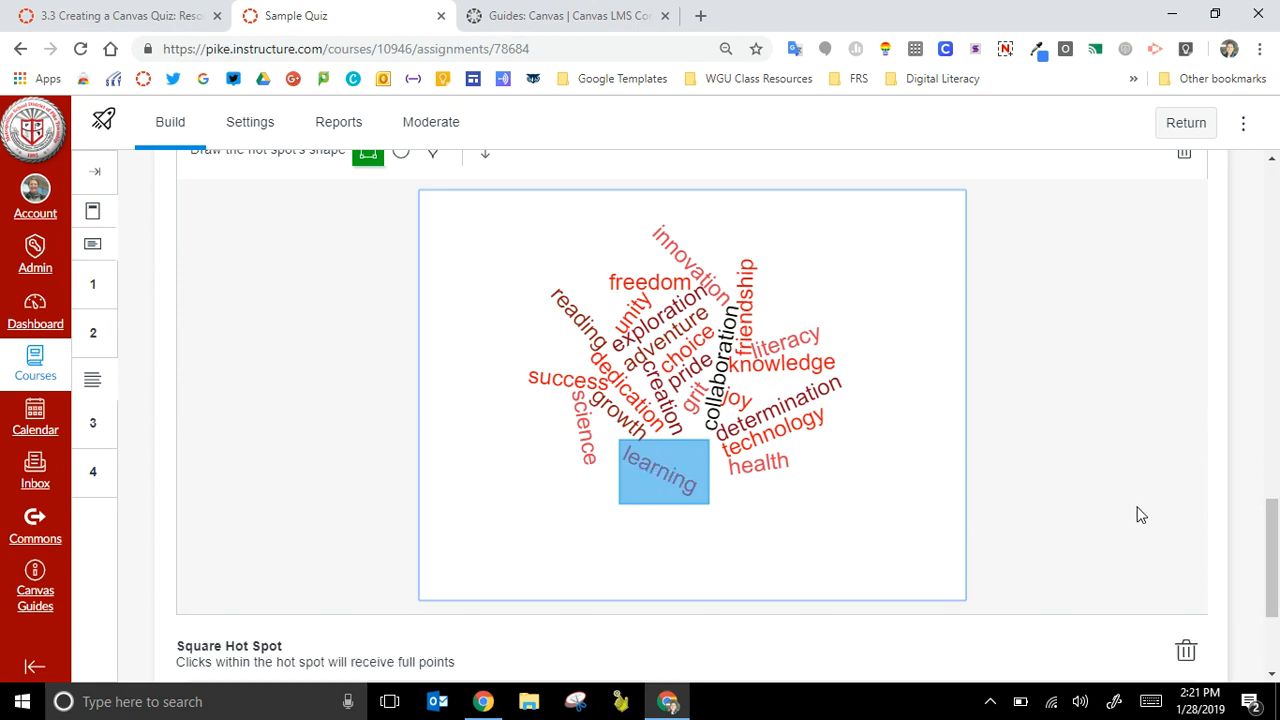
pyautogui.moveTo(1270, 571); pyautogui.dragTo(1262, 622)
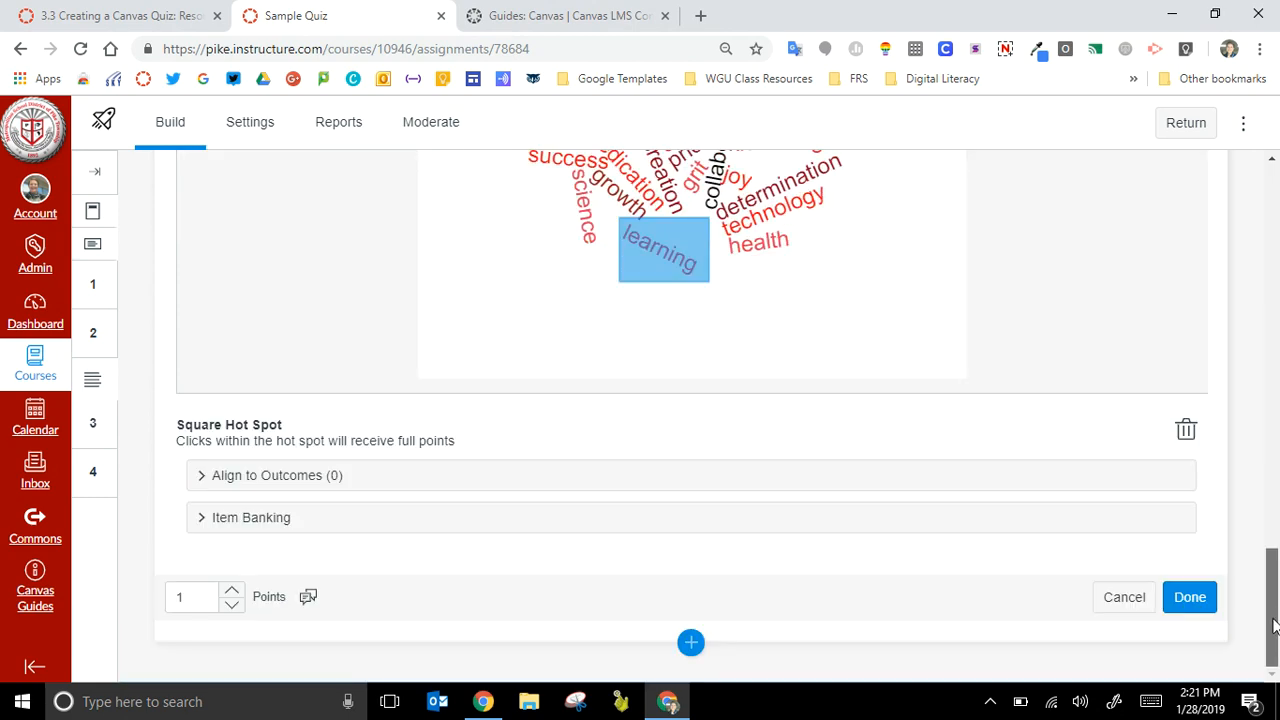
pyautogui.click(1190, 610)
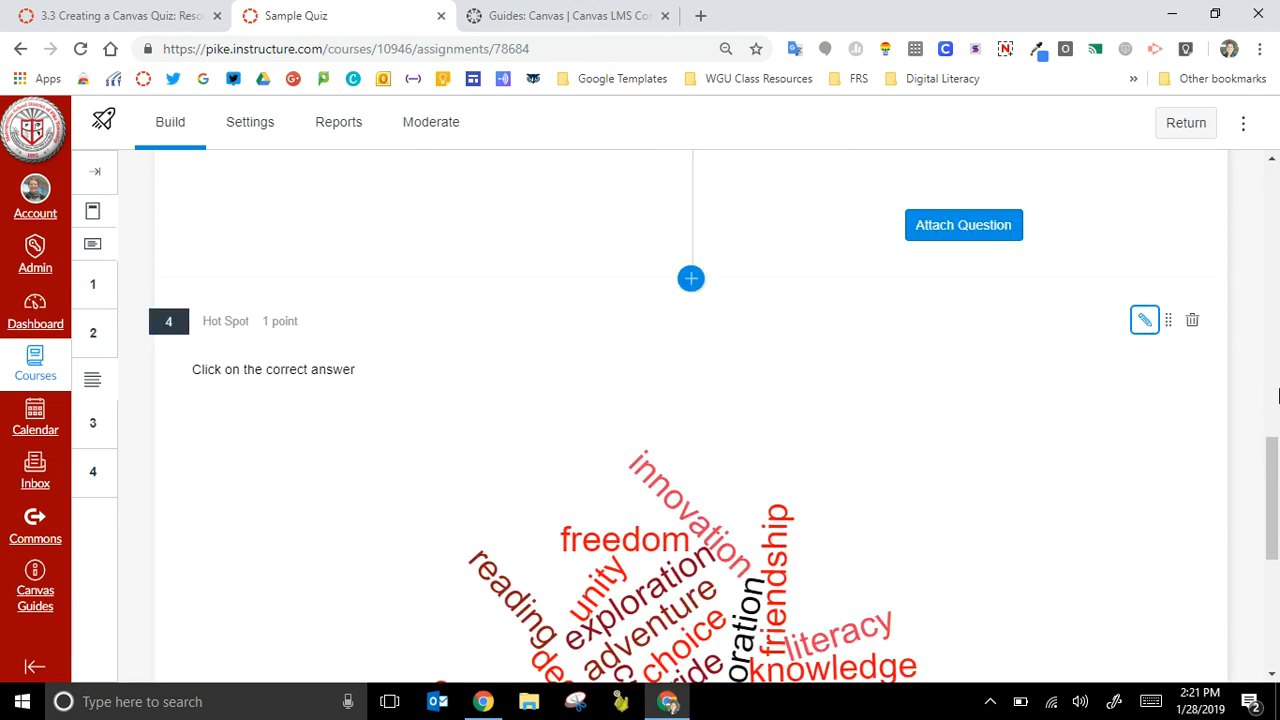
pyautogui.moveTo(1273, 487); pyautogui.dragTo(1275, 542)
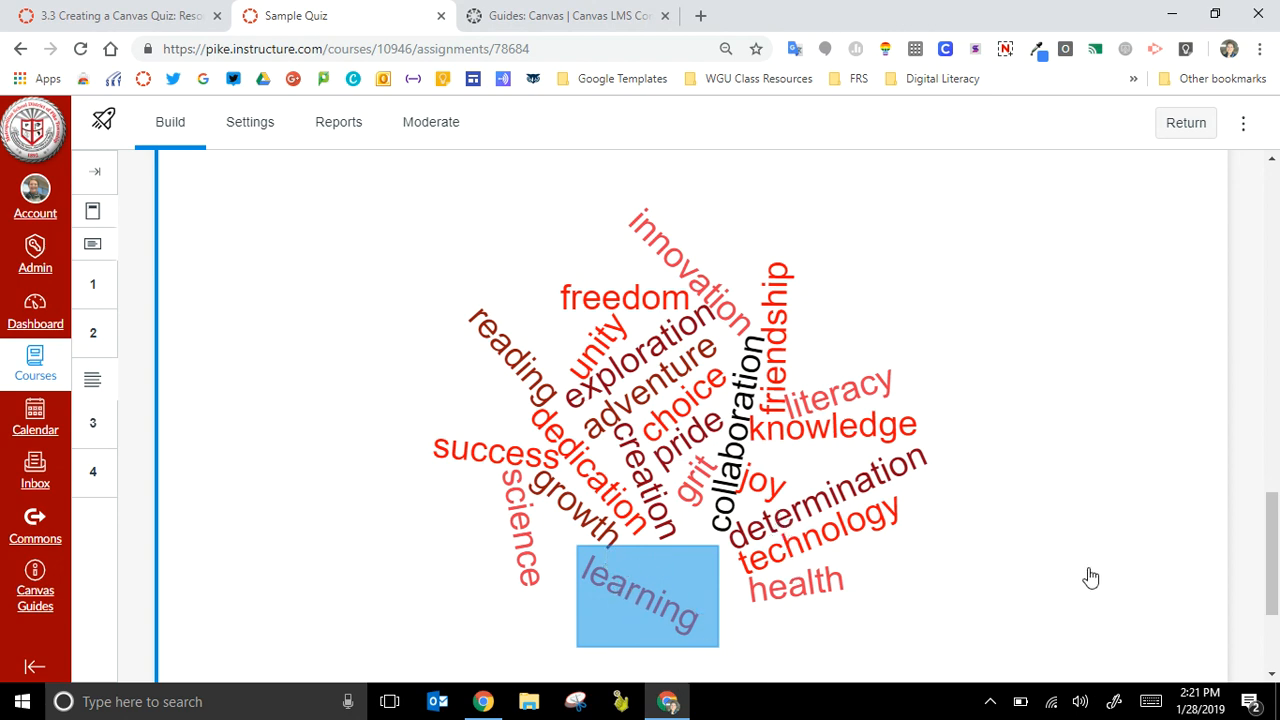
pyautogui.moveTo(1273, 570); pyautogui.dragTo(1277, 233)
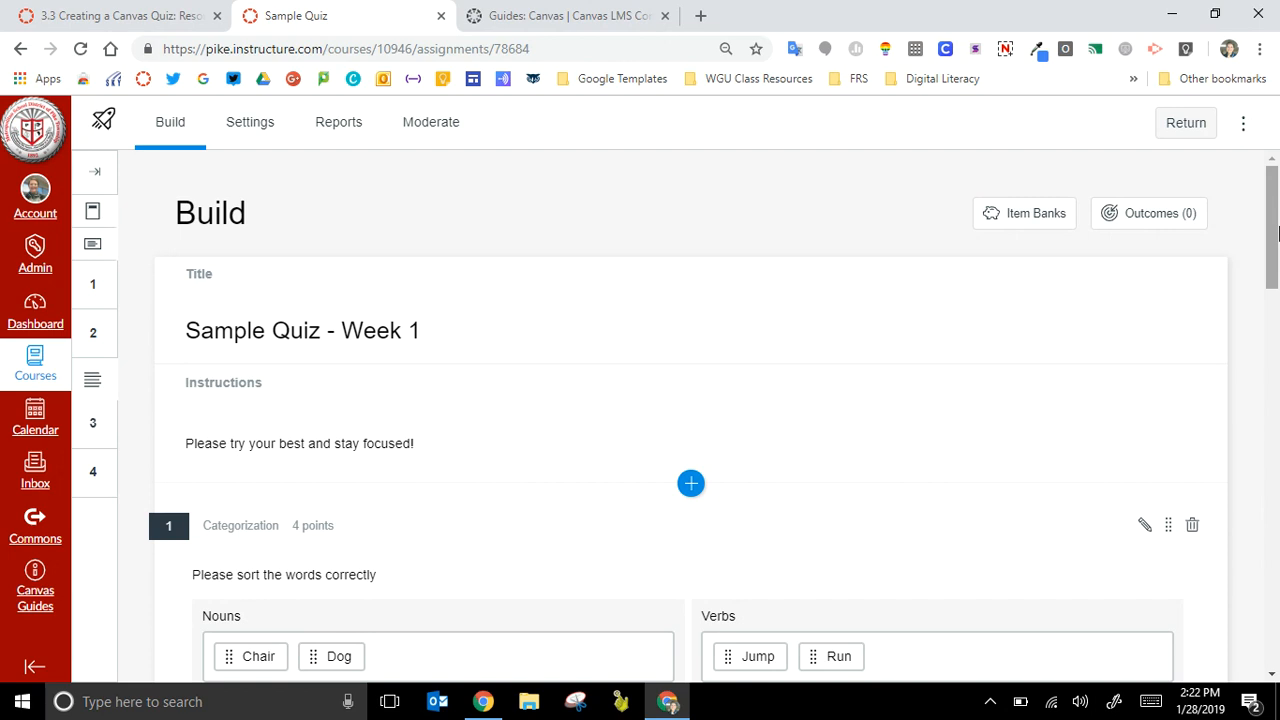
pyautogui.click(1006, 50)
pyautogui.click(975, 170)
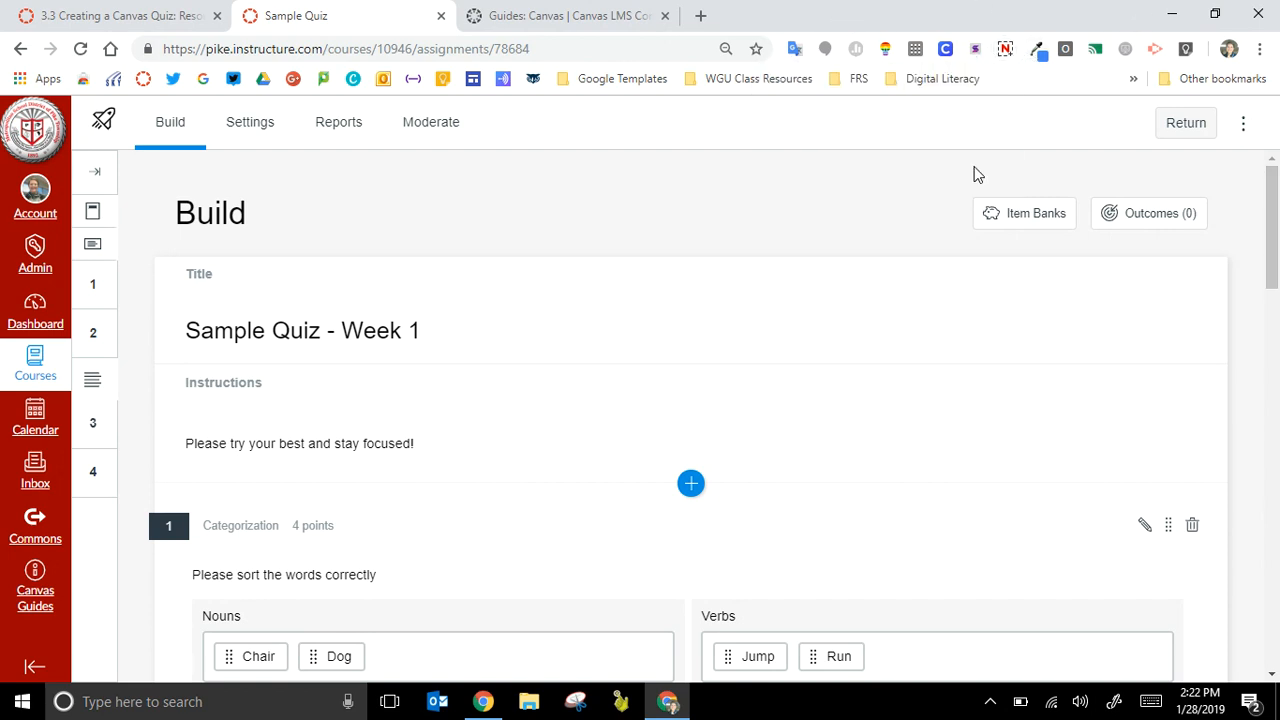